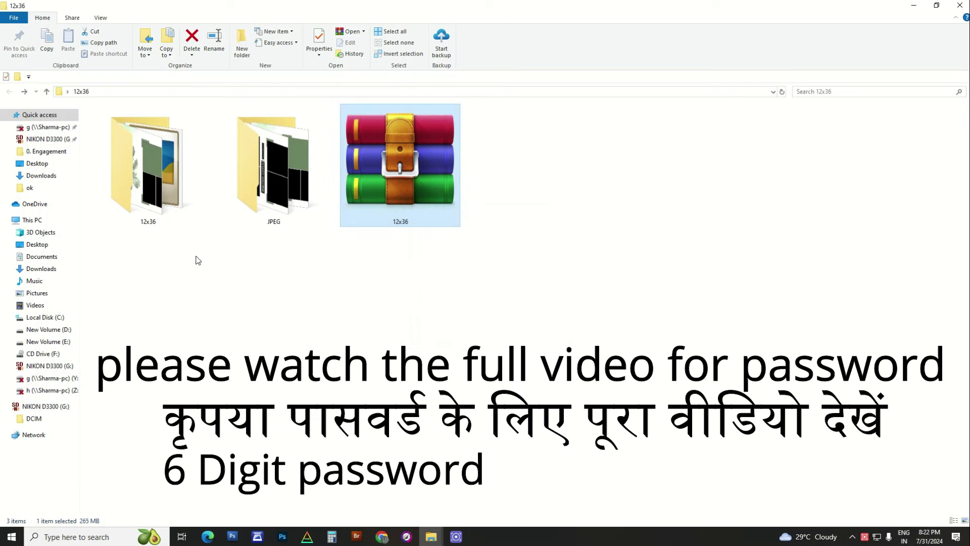
Step: Open the 12x36 template subfolder and show its PSD files as extra large icons
double_click(165, 196)
double_click(167, 196)
right_click(371, 255)
mouse_move(384, 257)
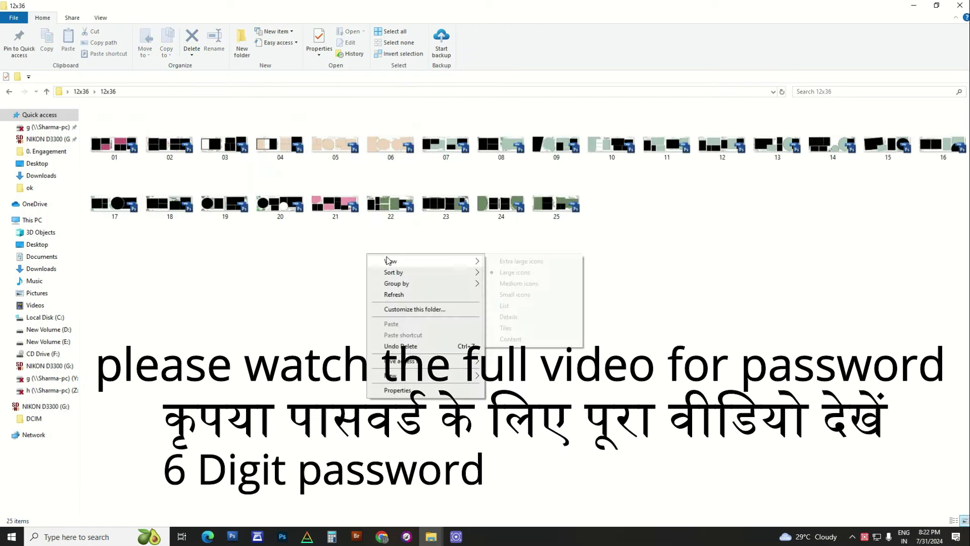
left_click(526, 259)
right_click(520, 260)
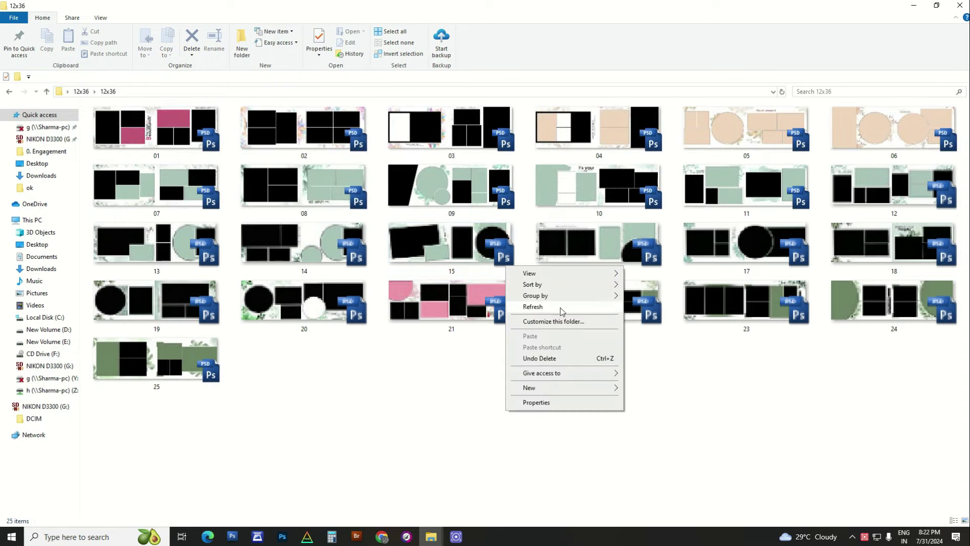
left_click(556, 306)
scroll(524, 337, "down", 1)
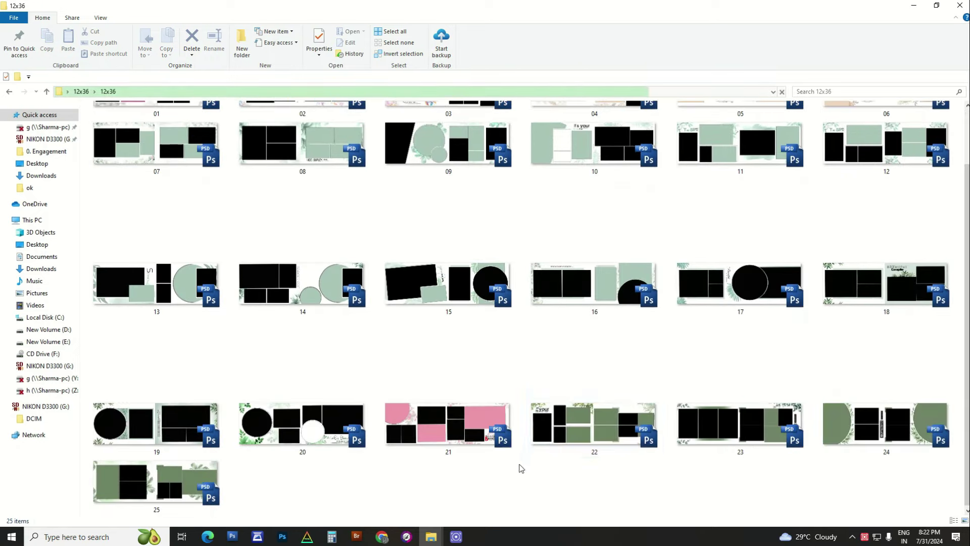
right_click(522, 334)
left_click(557, 375)
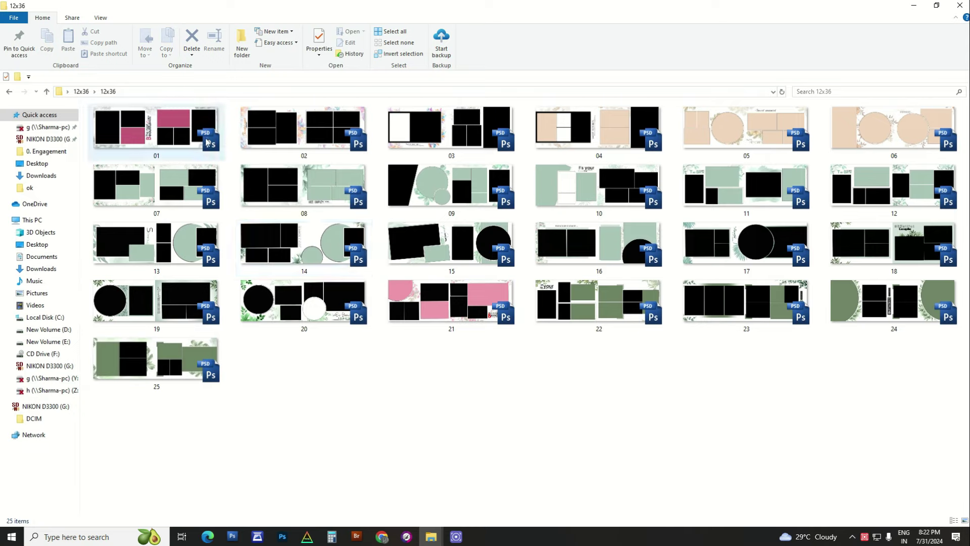
right_click(326, 376)
left_click(333, 420)
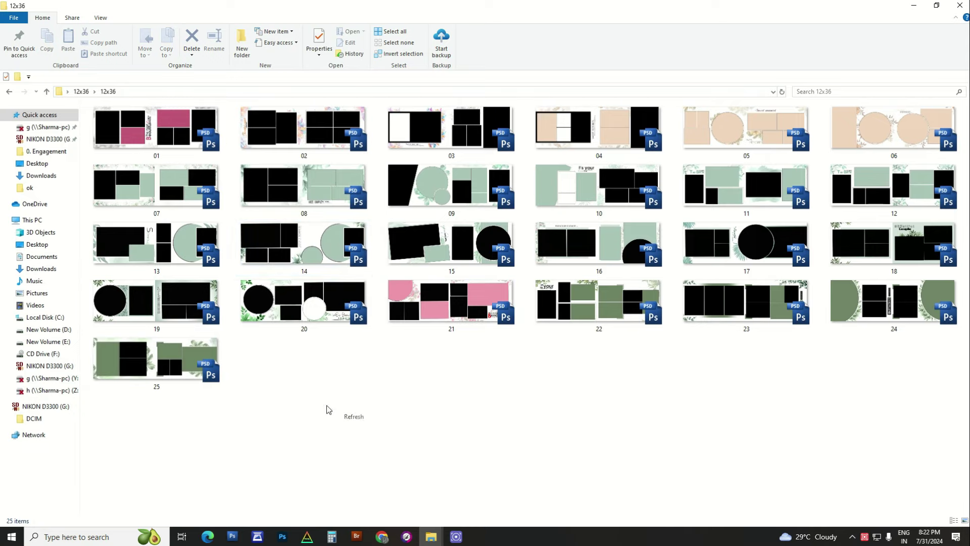
Step: Preview the album templates one by one in the photo viewer, going backwards from 25 to 01
left_click(212, 359)
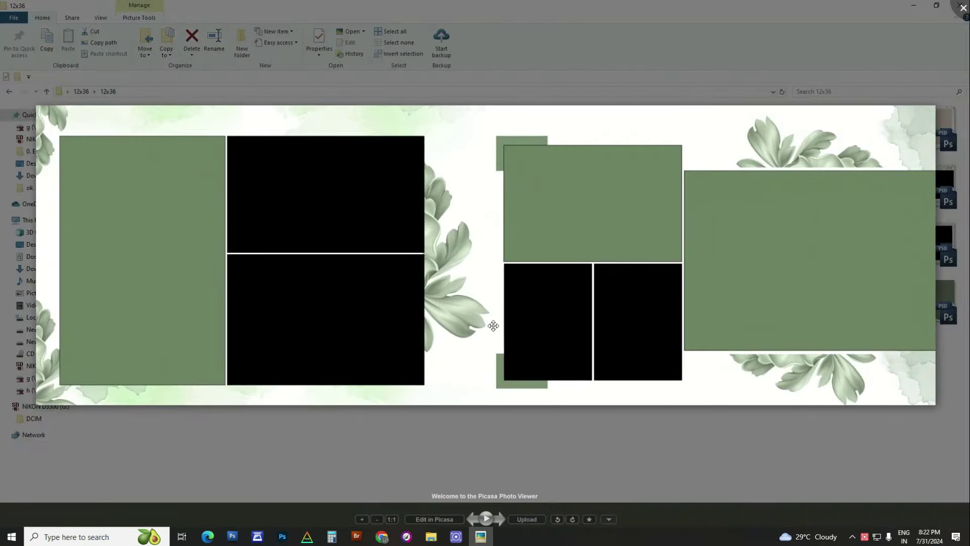
key("Left")
key("Left")
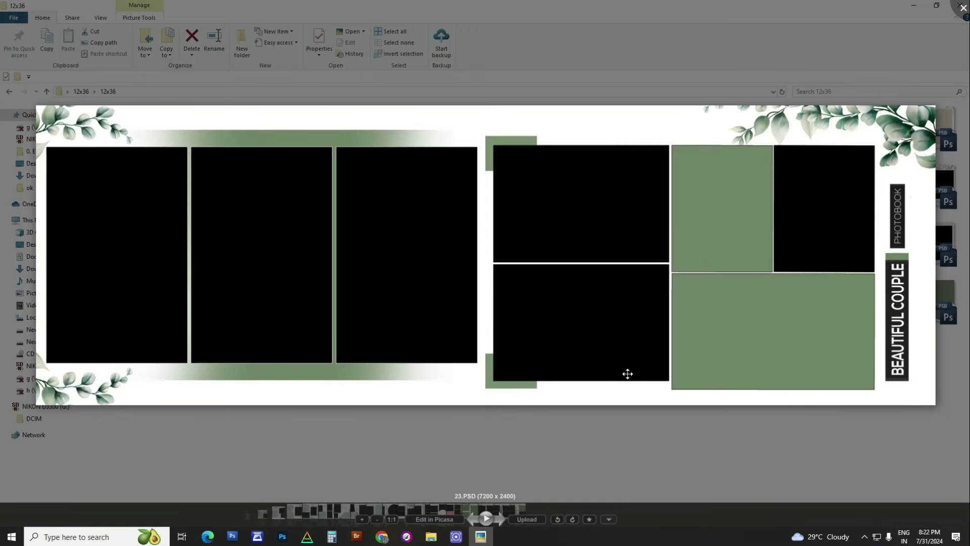
key("Left")
key("Left")
key("Left")
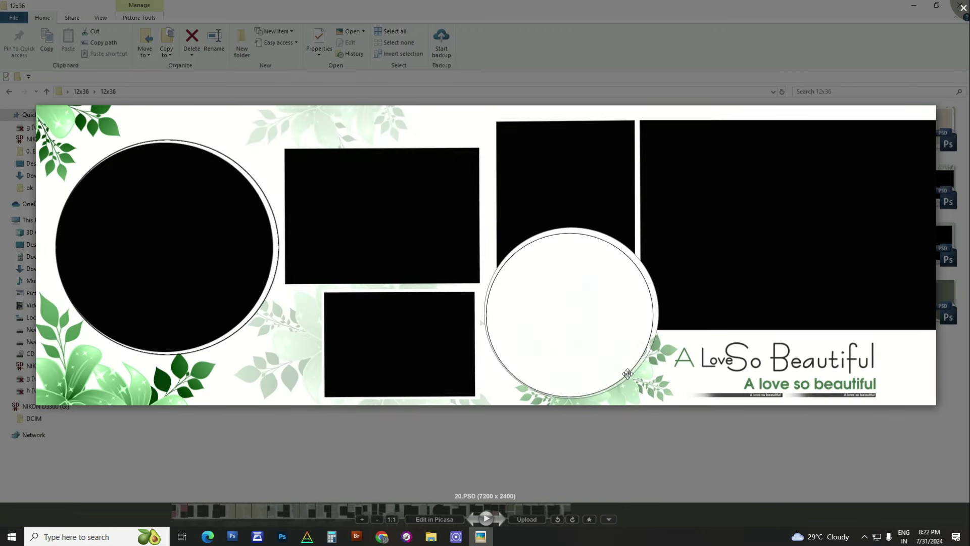
key("Left")
key("Left")
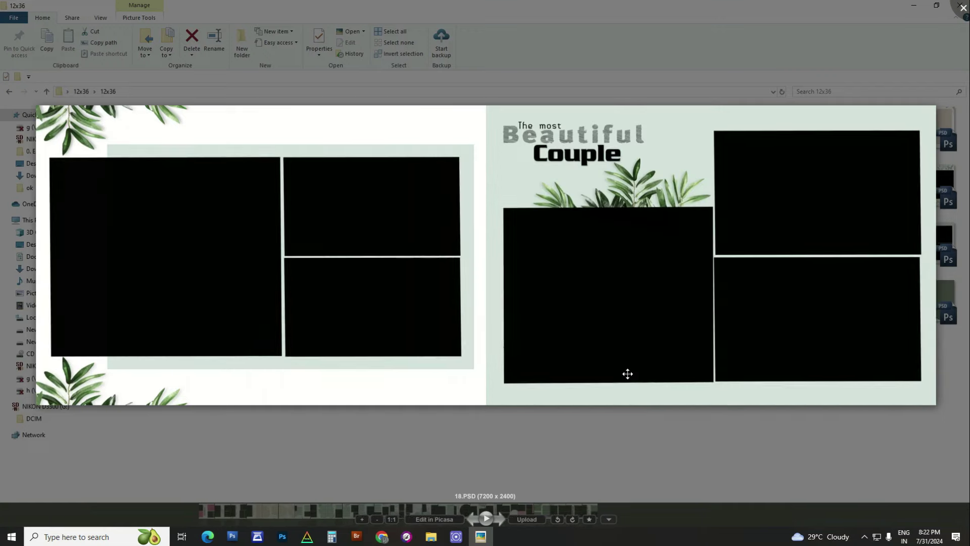
key("Left")
key("Left")
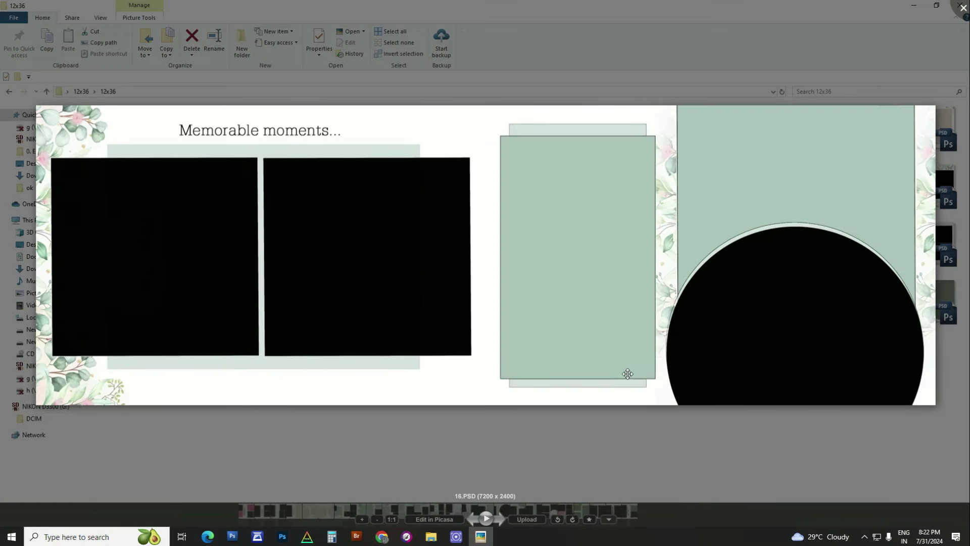
key("Left")
key("Left")
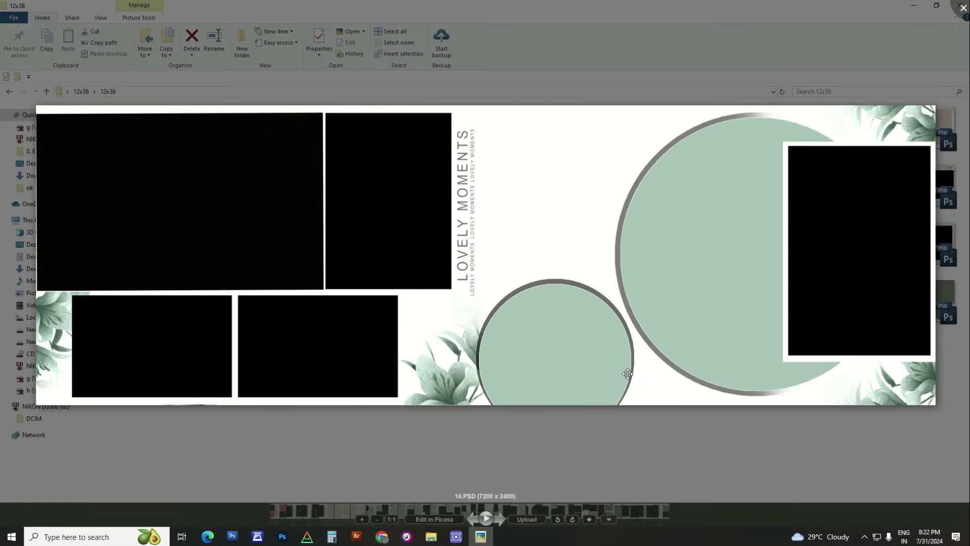
key("Left")
key("Left")
key("Left")
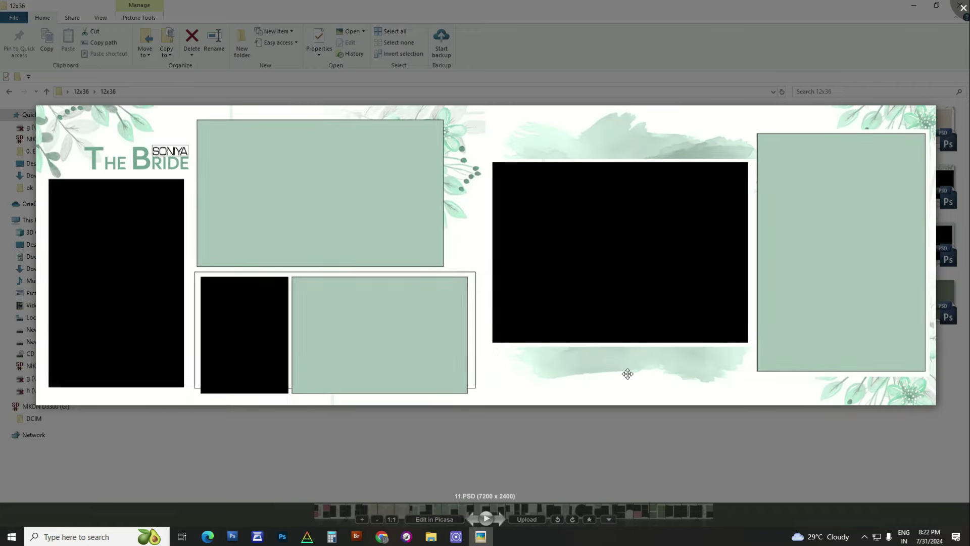
key("Left")
key("Left")
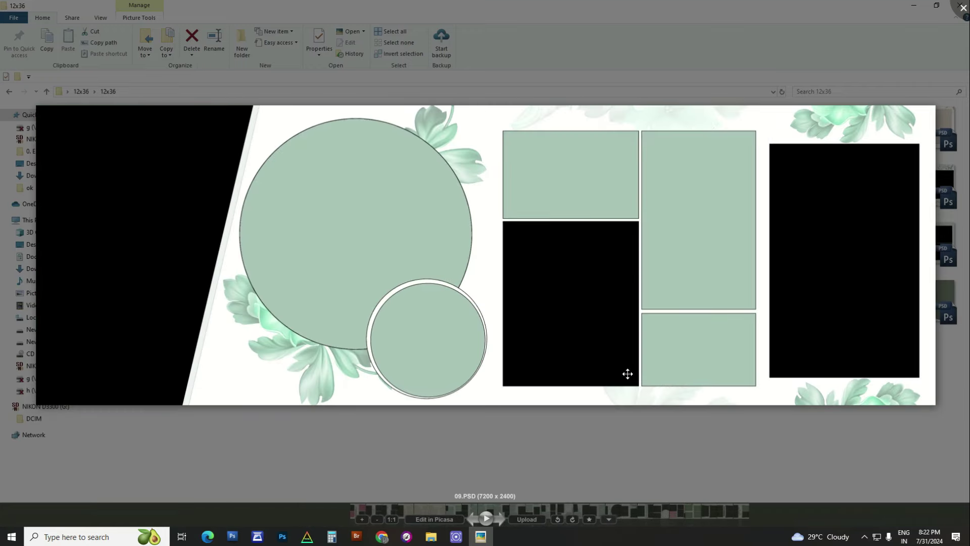
key("Left")
key("Left")
key("Left")
key("Left")
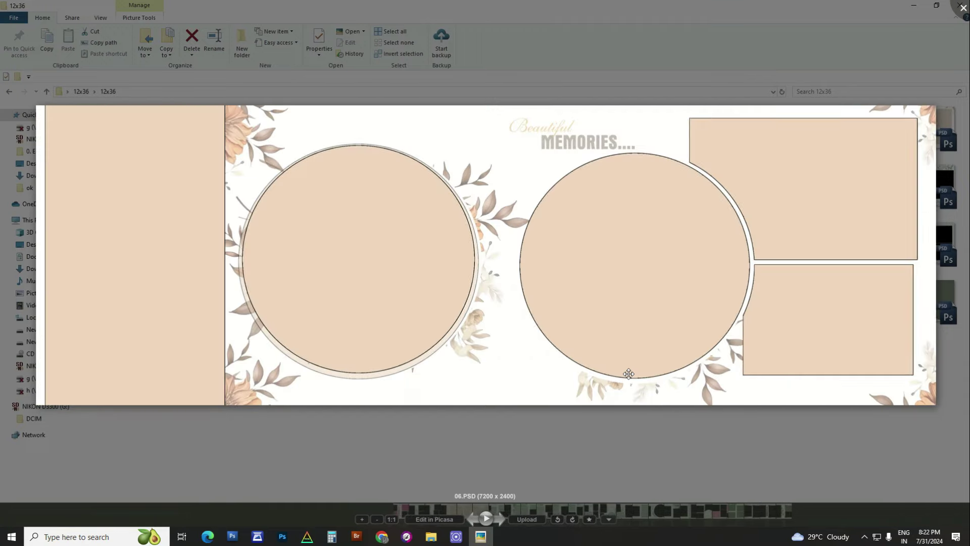
key("Left")
key("Left")
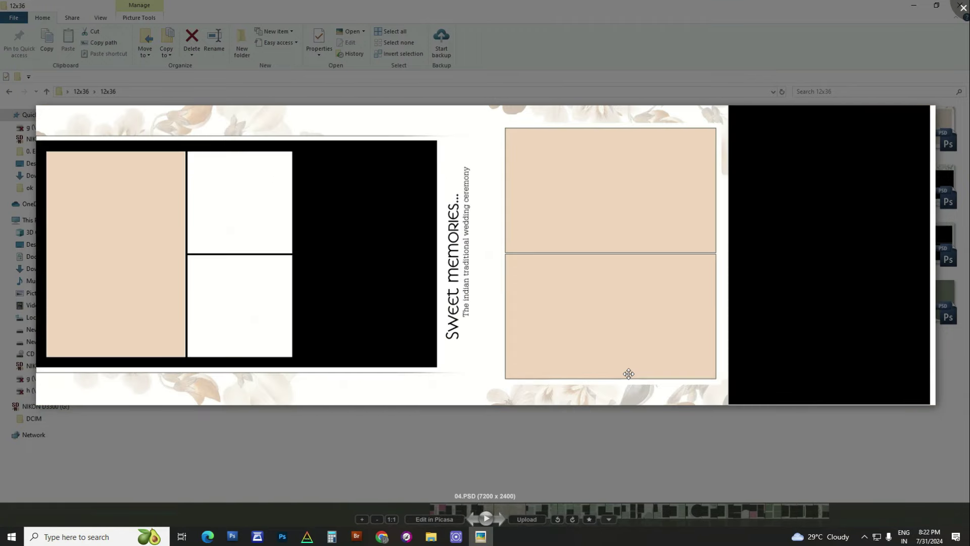
key("Left")
key("Left")
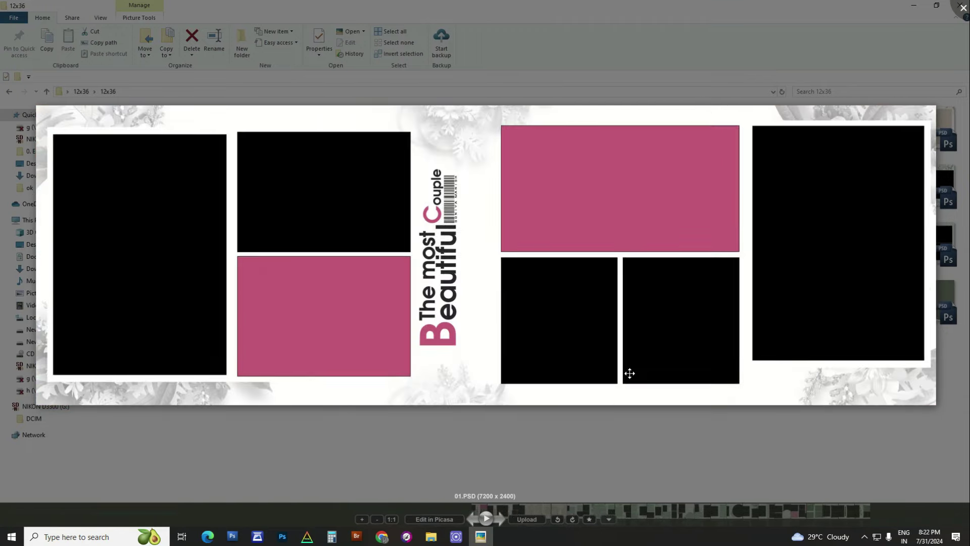
key("Escape")
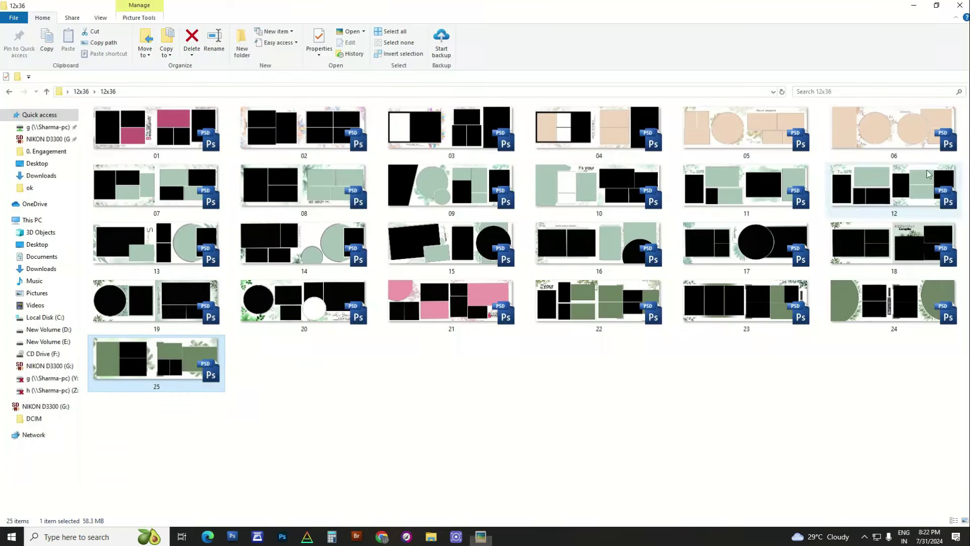
right_click(552, 372)
left_click(586, 412)
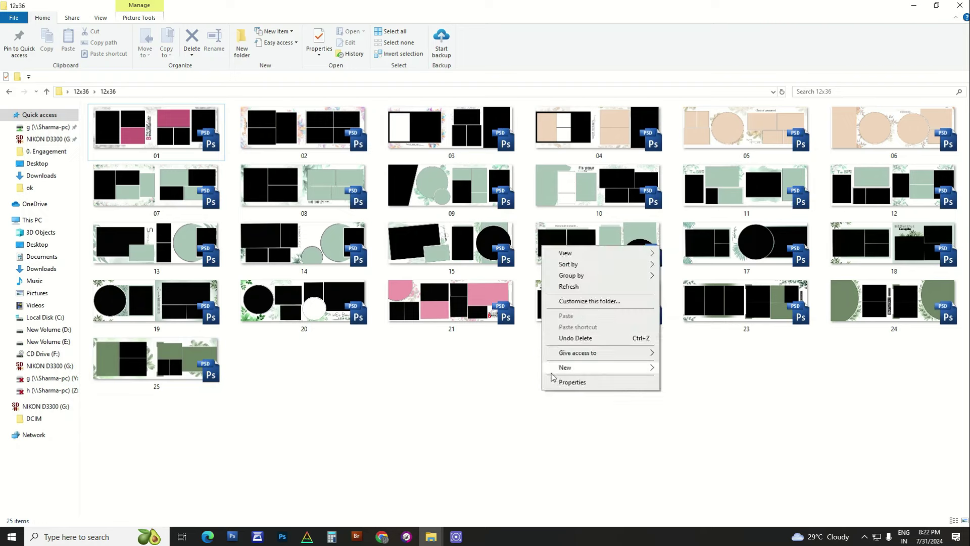
right_click(542, 389)
left_click(578, 287)
left_click(612, 327)
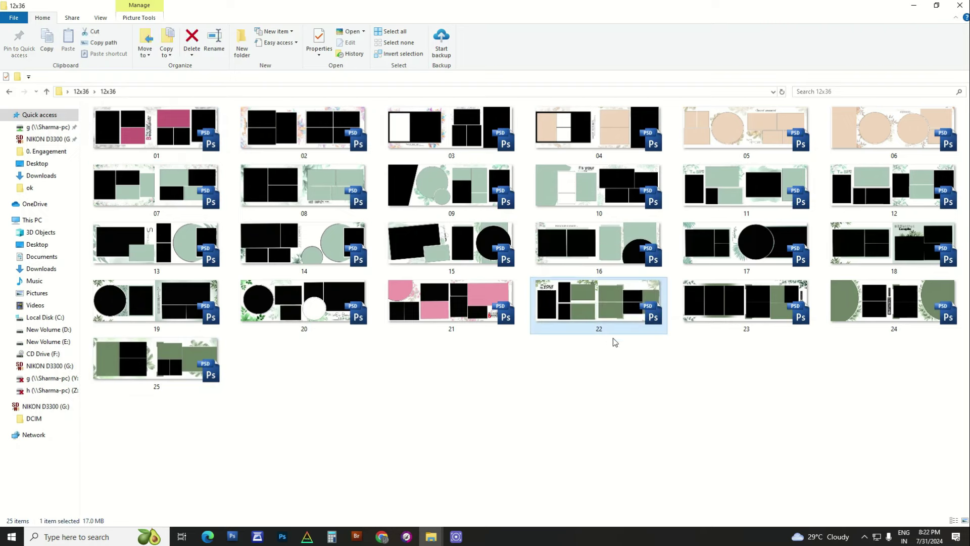
left_click(482, 366)
Step: Bring up the 13.PSD template in Photoshop and hide the panels
left_click(303, 187)
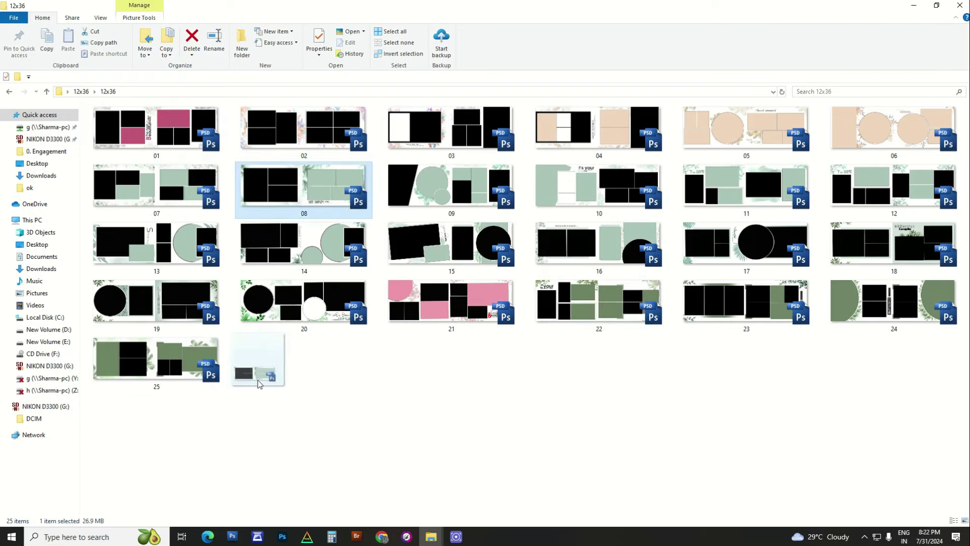
left_click(232, 537)
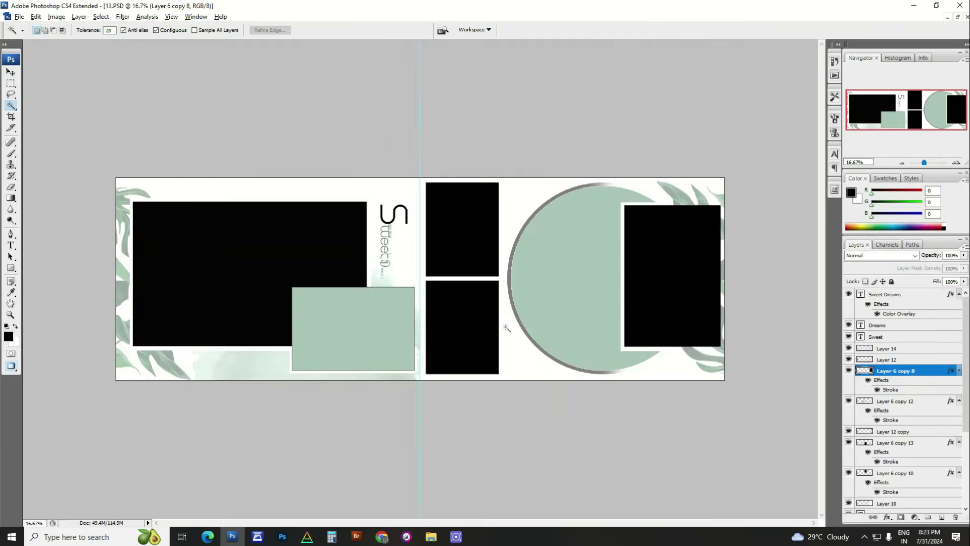
key("Tab")
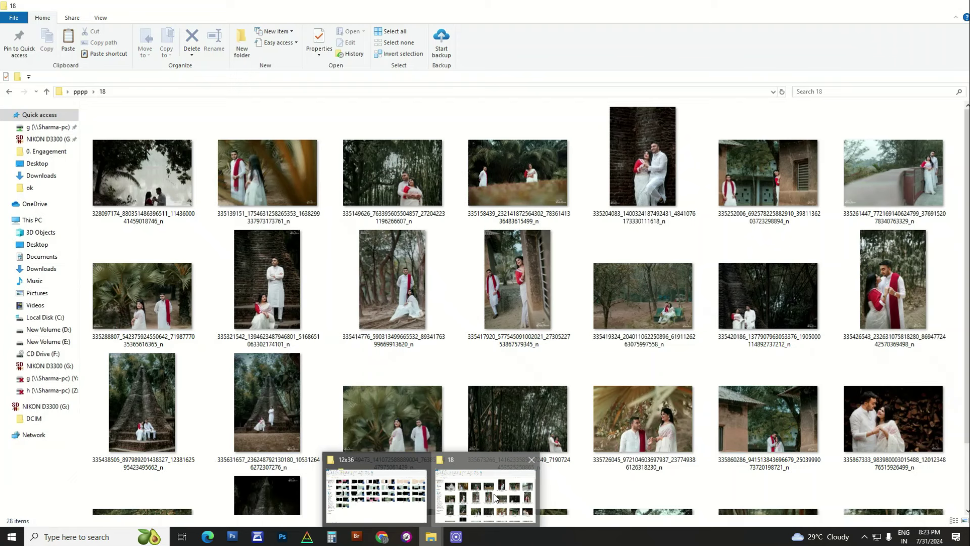
left_click(497, 498)
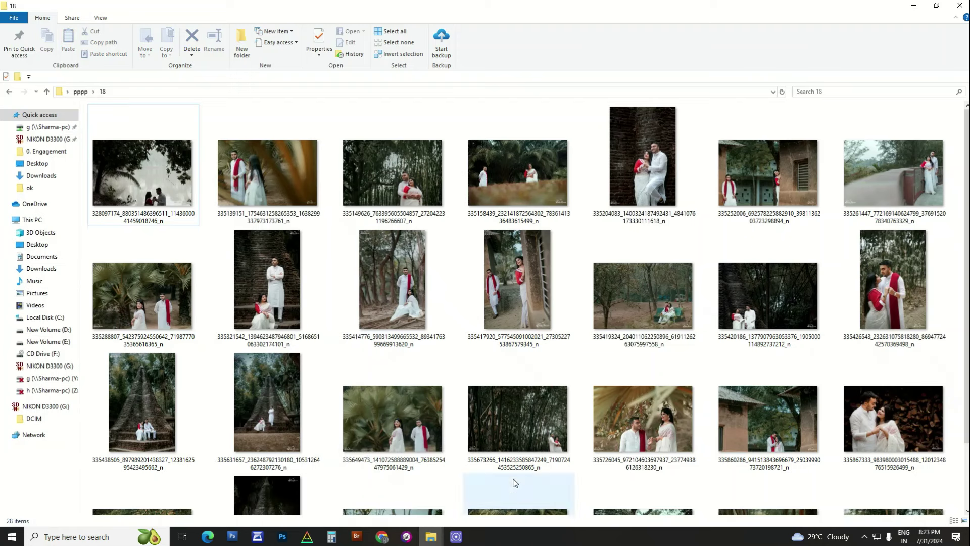
left_click(749, 306)
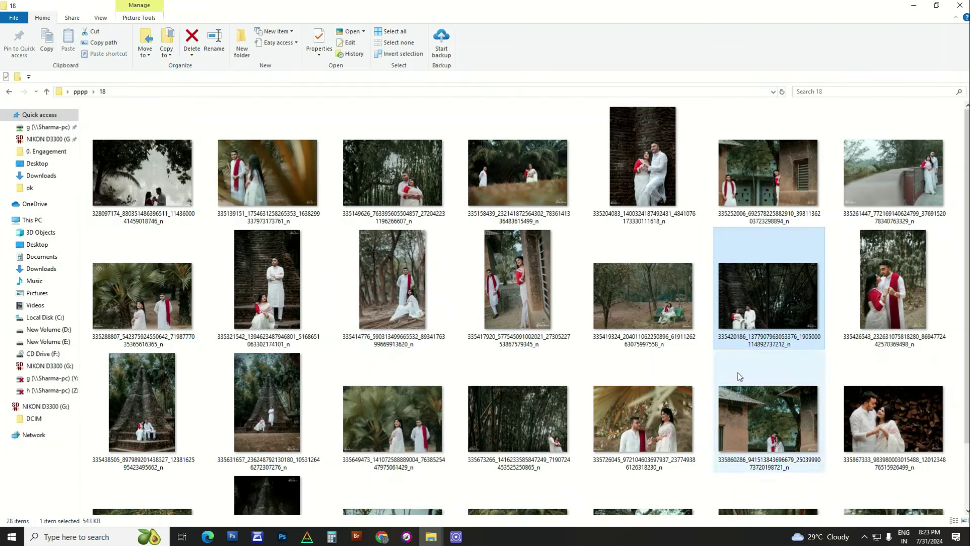
left_click(654, 404)
left_click(399, 417)
key("alt+Tab")
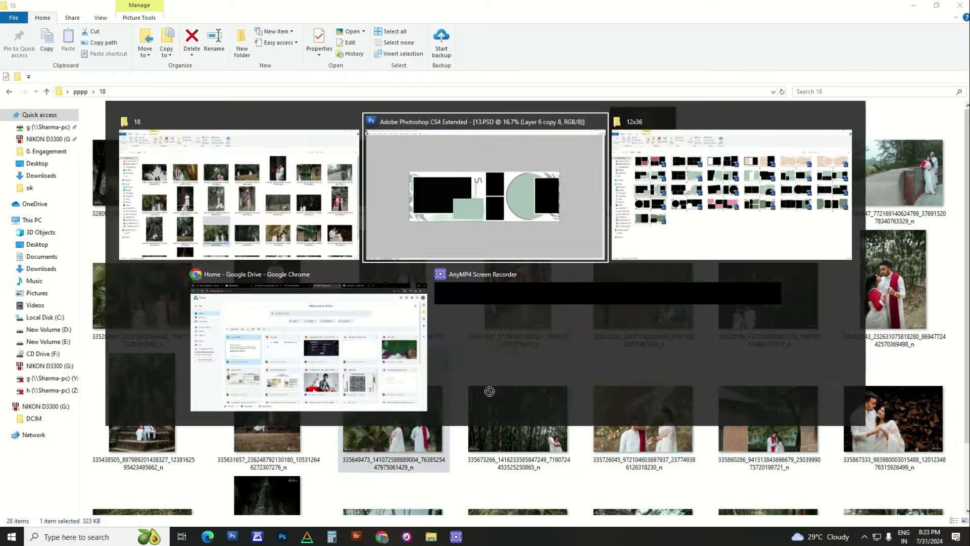
left_click_drag(479, 309, 448, 274)
Step: Copy the whole photo, close its file, and paste it into 13.PSD clipped to the large black frame on the left half
key("ctrl+c")
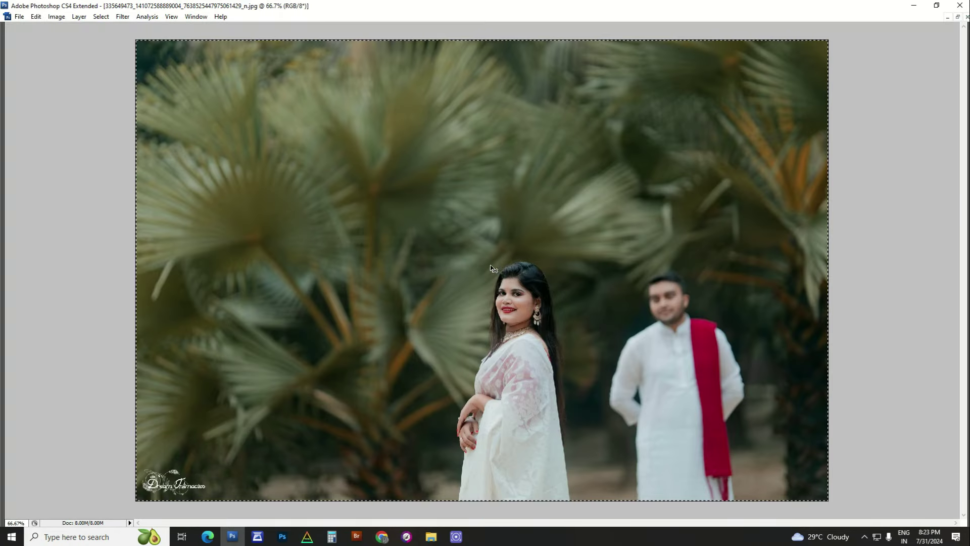
key("ctrl+w")
right_click(341, 252)
left_click(355, 258)
key("ctrl+v")
key("ctrl+alt+g")
Step: Enlarge the pasted couple photo with Free Transform and move it over the large frame on the left half
key("ctrl+t")
left_click_drag(476, 277, 326, 259)
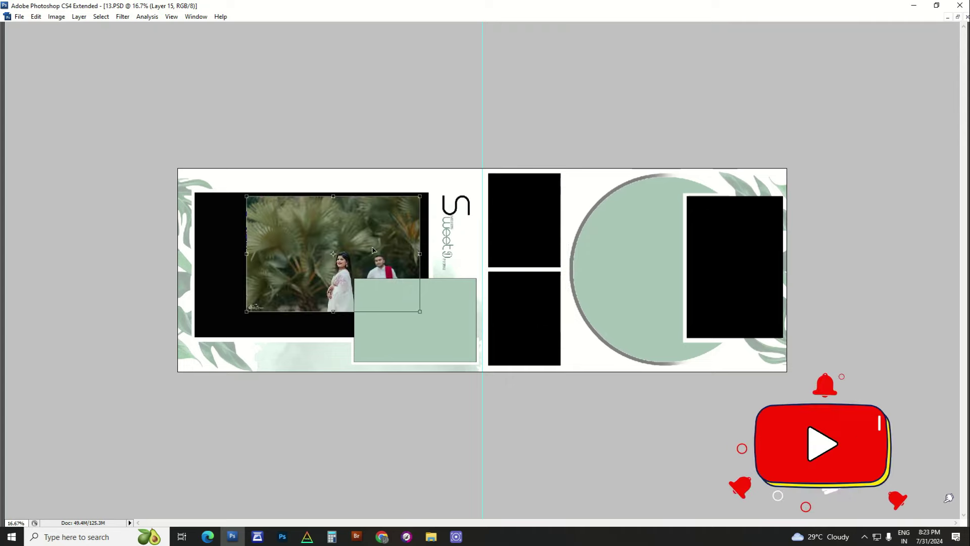
left_click_drag(419, 194, 471, 162)
left_click_drag(453, 220, 403, 214)
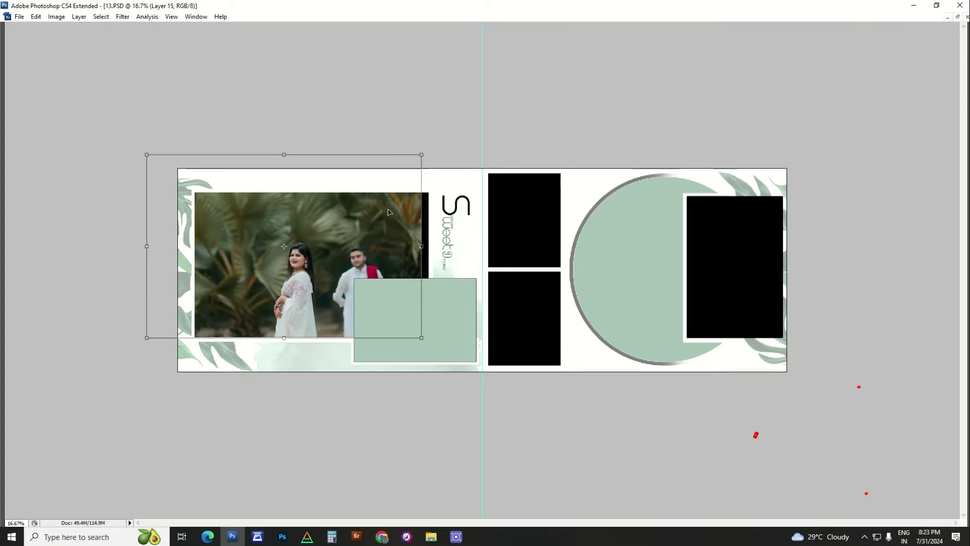
Step: Flip the couple photo horizontally, then shift and enlarge it to fill the large frame with both people uncovered
right_click(353, 245)
left_click(407, 377)
left_click_drag(345, 296, 377, 290)
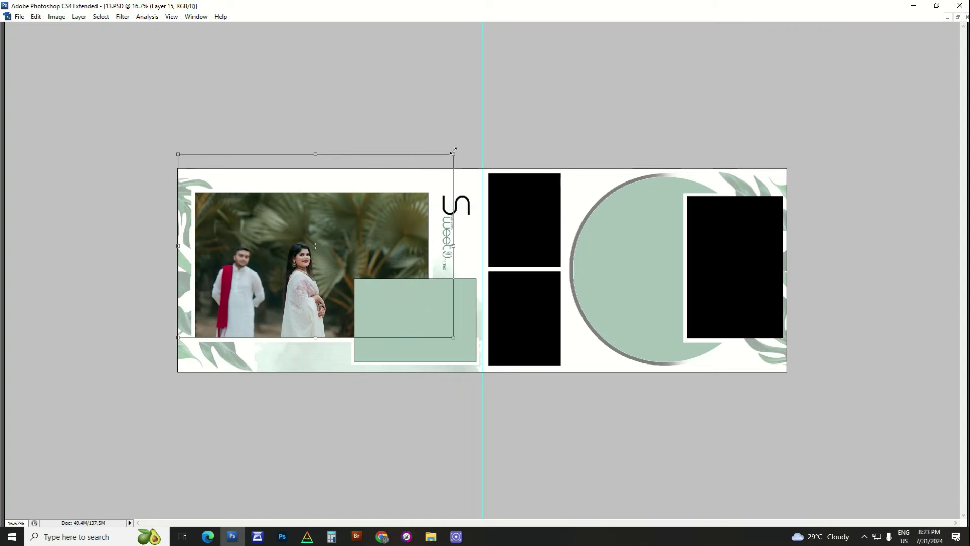
left_click_drag(454, 151, 474, 146)
left_click(427, 230, "ctrl")
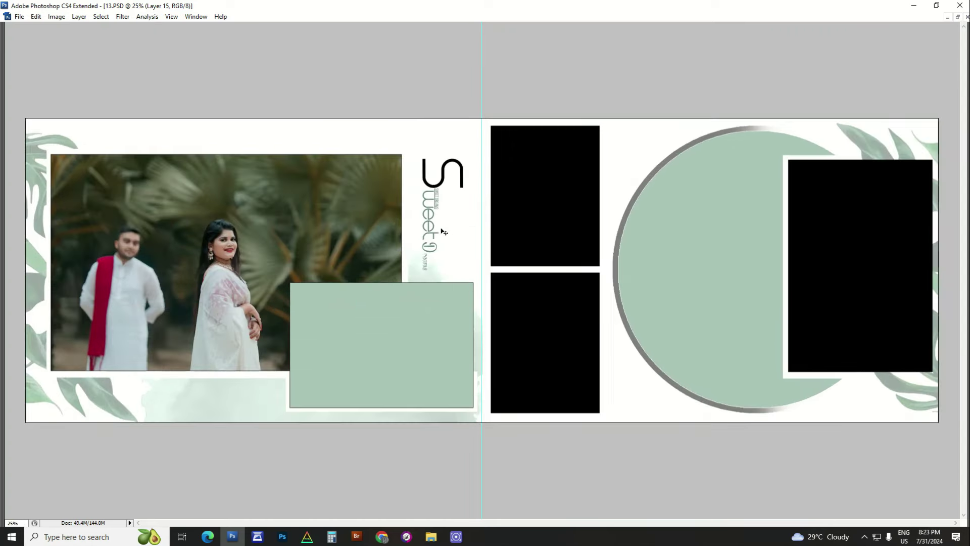
left_click(396, 223, "alt")
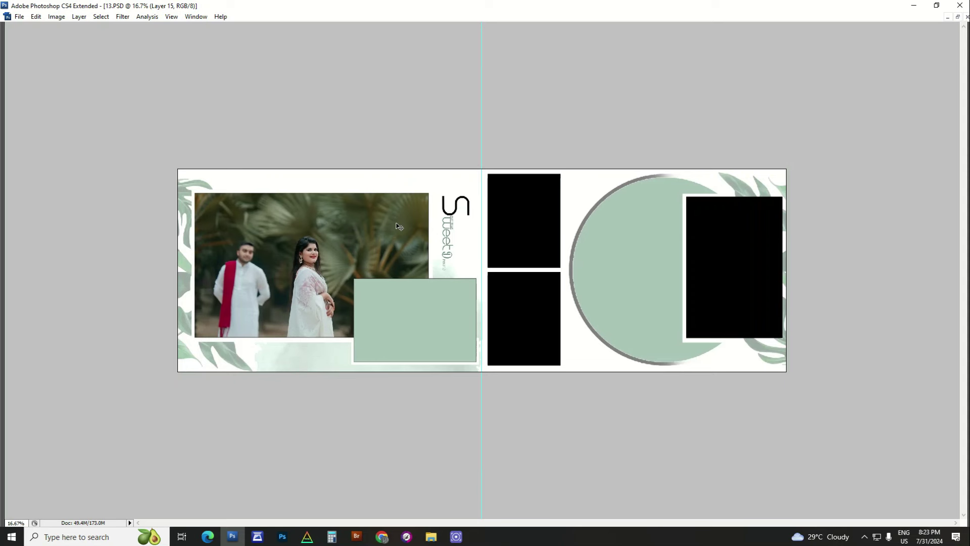
Step: Duplicate the couple photo as a pale backdrop behind the large frame and fade its edge with a large soft brush
key("ctrl+j")
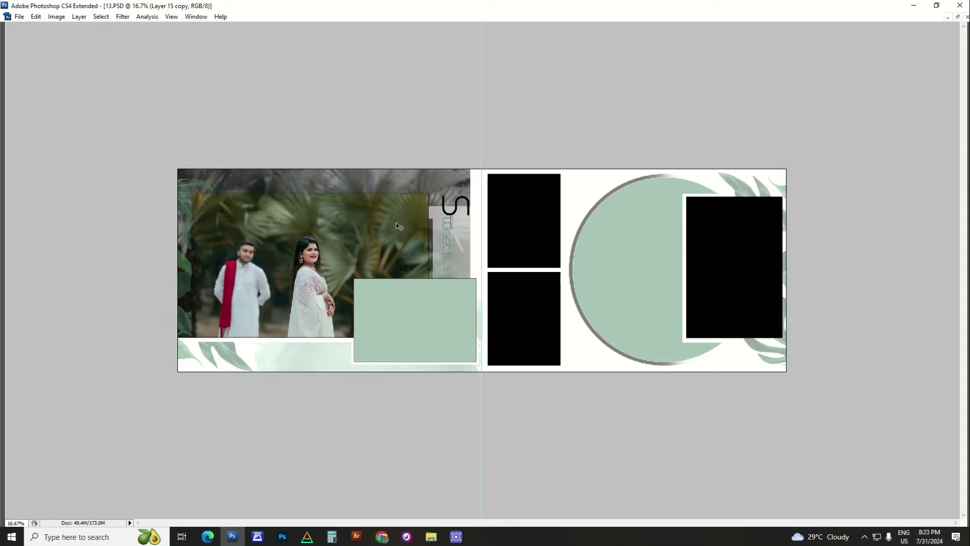
key("ctrl+alt+g")
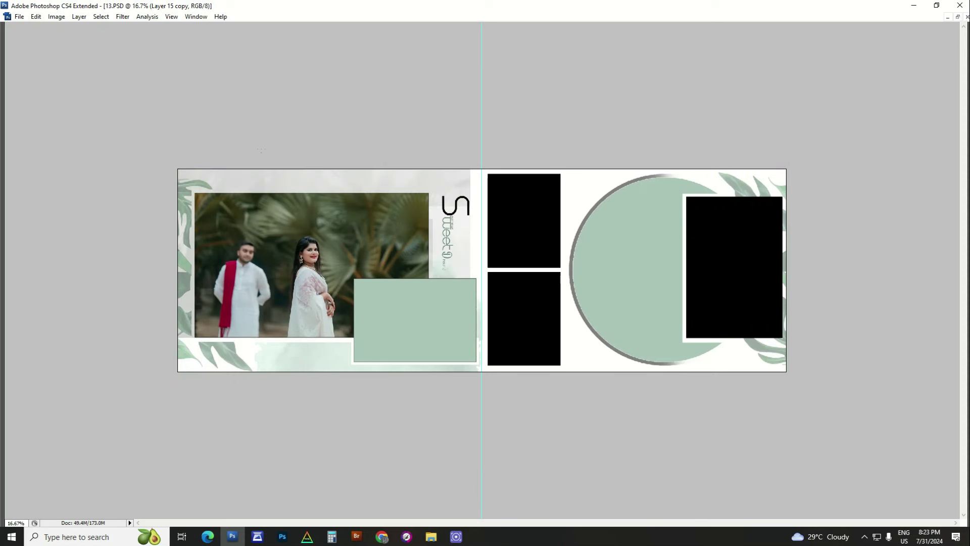
right_click(201, 234)
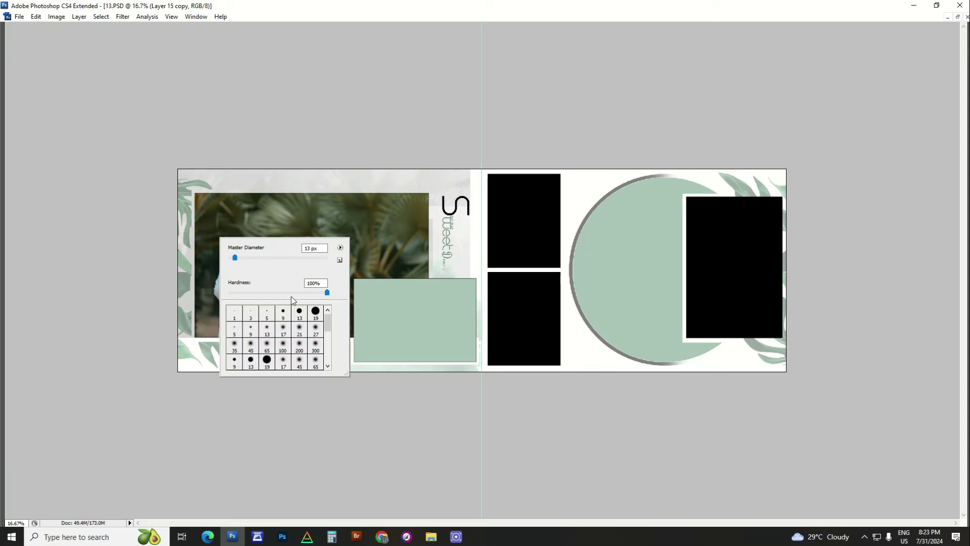
left_click(215, 247)
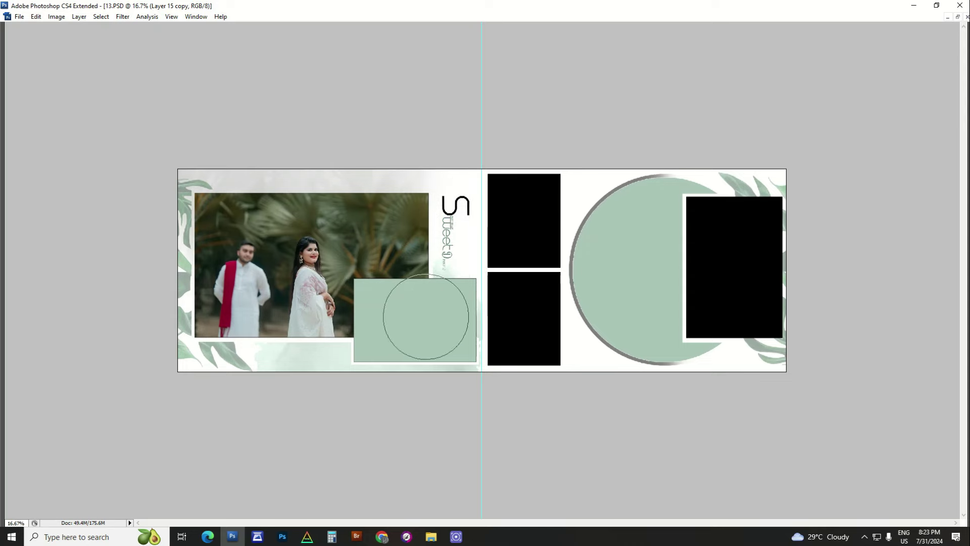
Step: Copy the palm-garden photo of the man facing the long-haired woman into 13.PSD, clipped to the small green frame on the left half
left_click(389, 266)
right_click(388, 262)
left_click(407, 271)
key("alt+Tab")
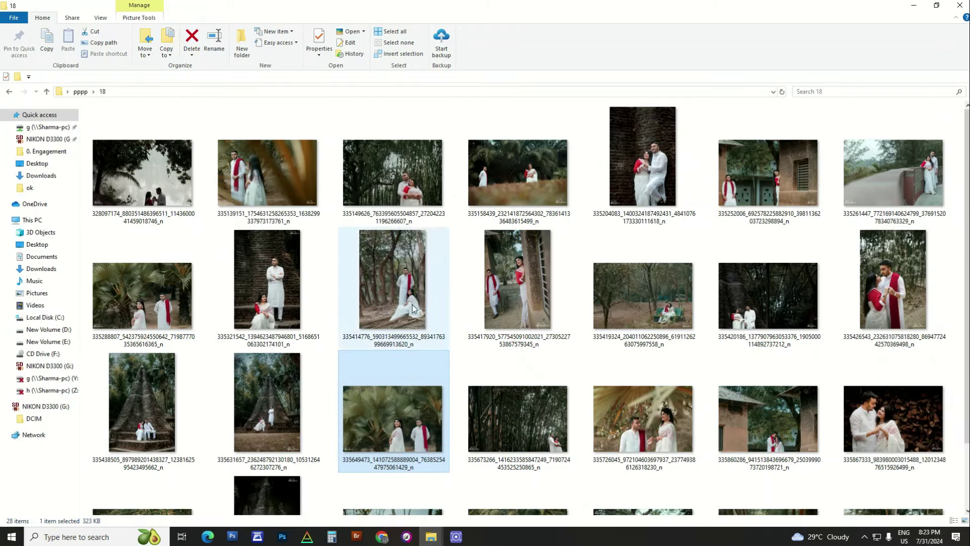
double_click(296, 178)
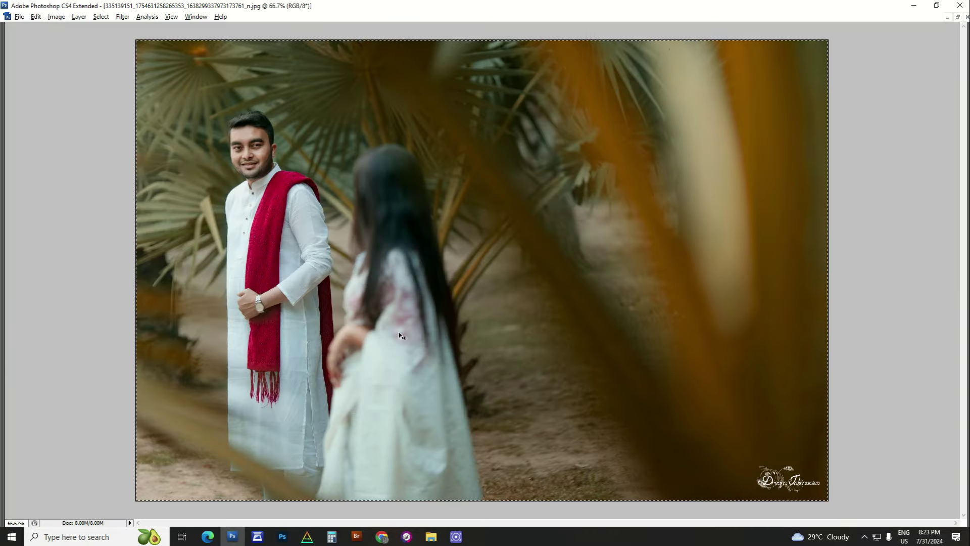
key("ctrl+w")
left_click(412, 363)
key("ctrl+v")
key("ctrl+alt+g")
Step: Move the pasted palm-garden photo over the small frame with Free Transform and enlarge it to fill the frame
key("ctrl+t")
left_click_drag(458, 303, 388, 392)
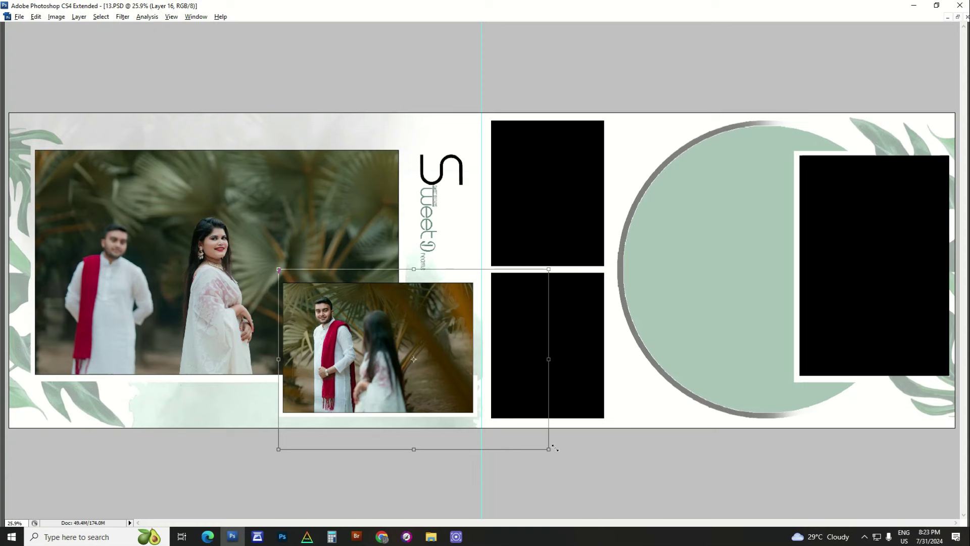
left_click_drag(555, 457, 585, 477)
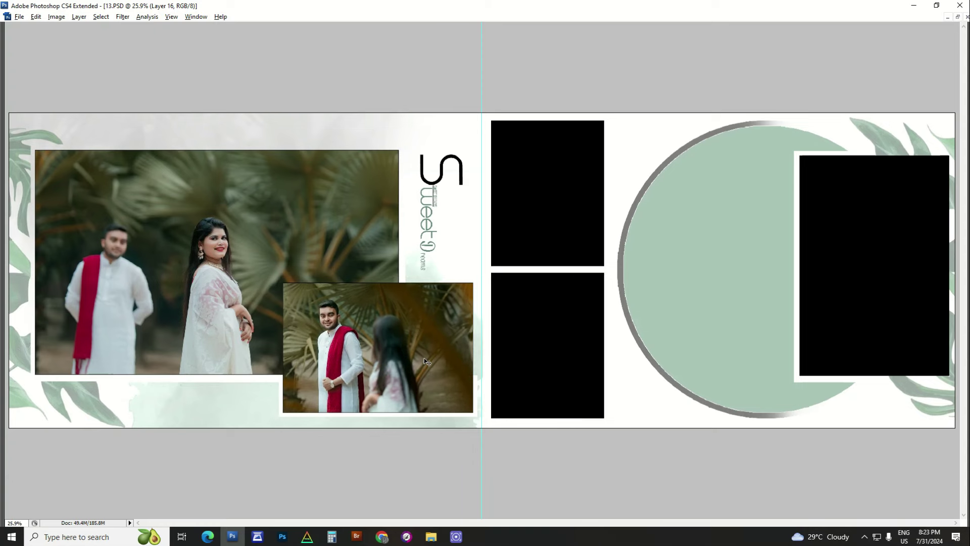
Step: Change the stroke color of the small overlapping photo frame on the left half to white (ffffff)
key("Tab")
right_click(414, 331)
left_click(440, 349)
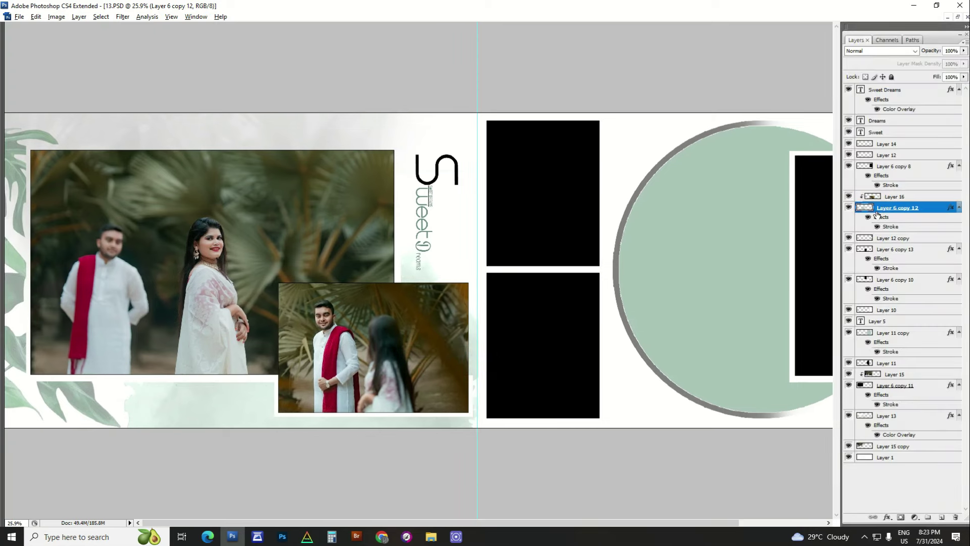
right_click(894, 229)
left_click(895, 250)
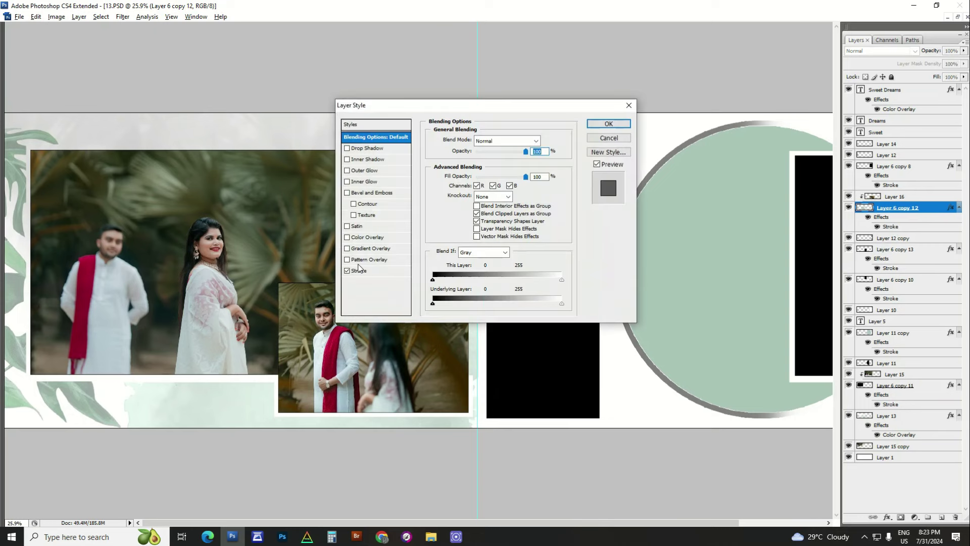
left_click(360, 270)
left_click_drag(591, 105, 767, 101)
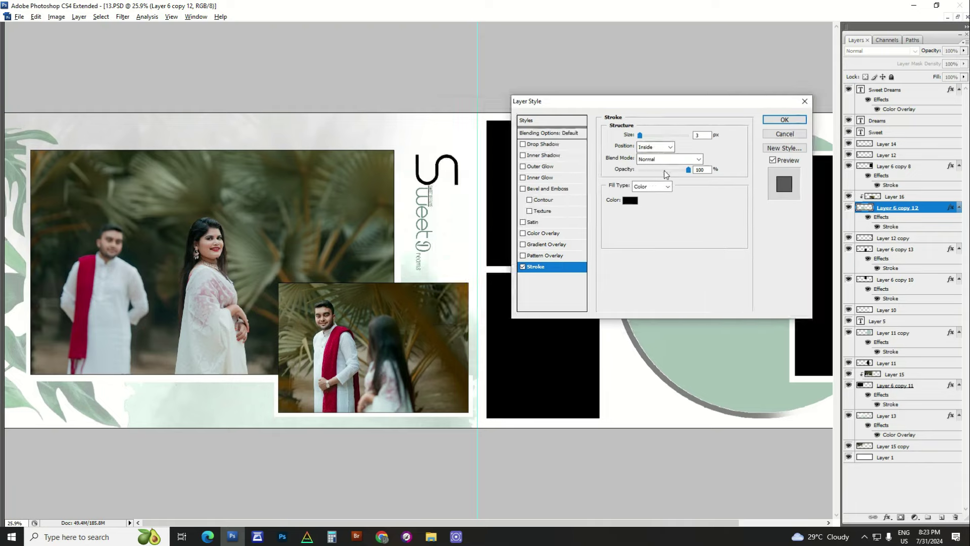
left_click(630, 200)
left_click_drag(414, 204, 168, 4)
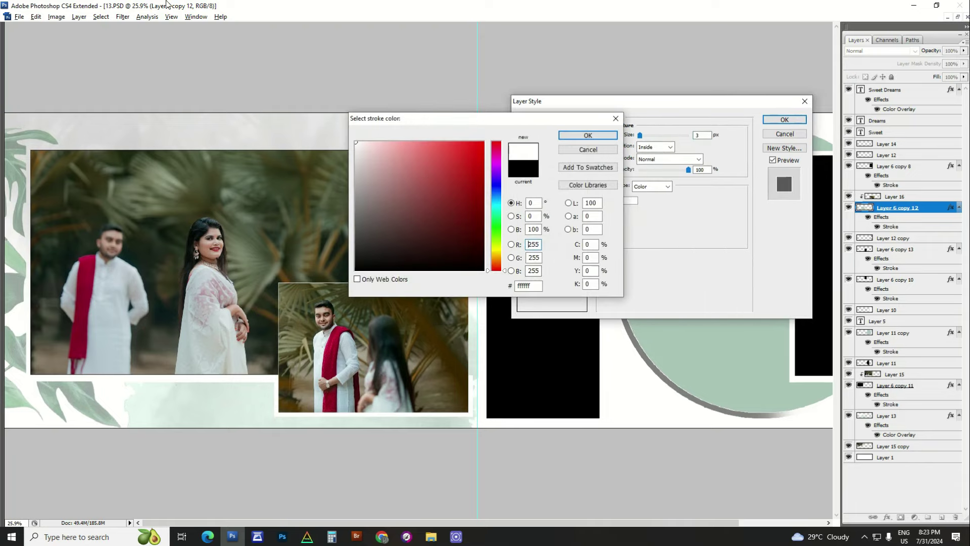
key("Return")
key("Return")
Step: Bring in the forest photo of the standing man and seated woman, clipped to the upper black frame beside the fold, and fit it there
right_click(500, 254)
left_click(511, 263)
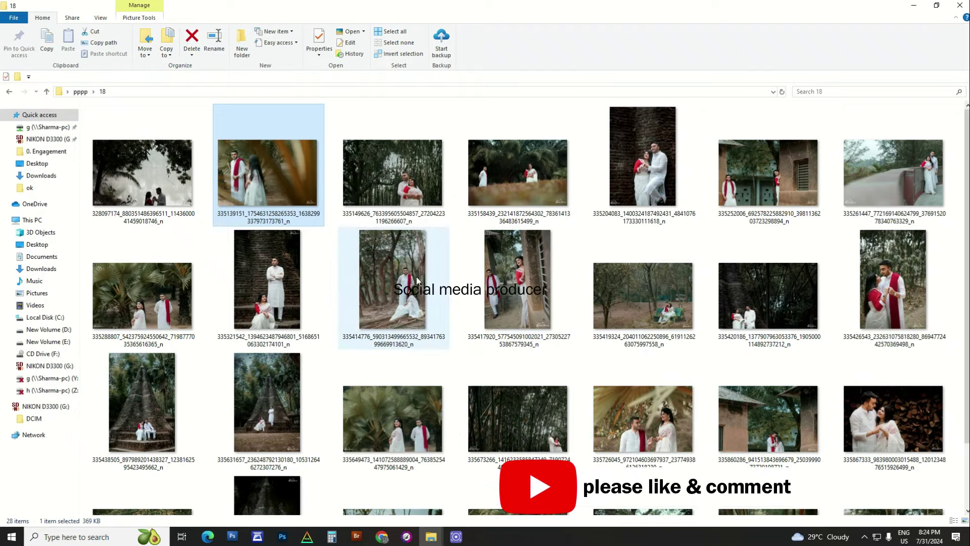
left_click(408, 282)
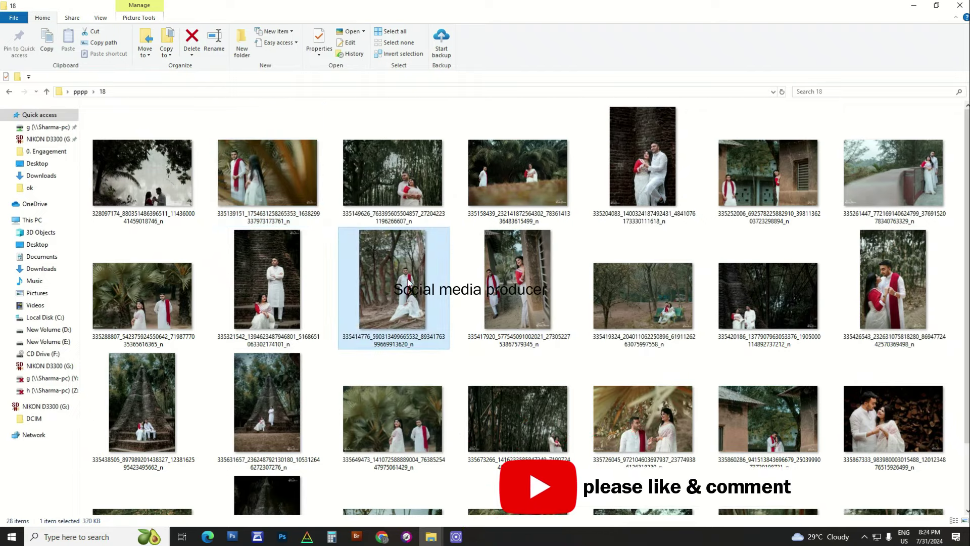
double_click(374, 281)
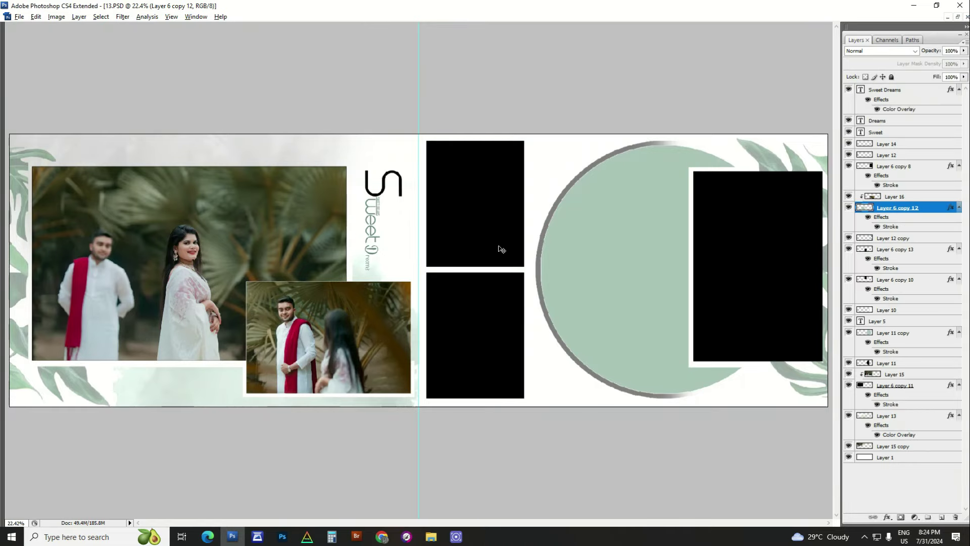
right_click(496, 217)
left_click(506, 222)
key("ctrl+v")
key("ctrl+alt+g")
key("ctrl+t")
left_click_drag(456, 269, 483, 175)
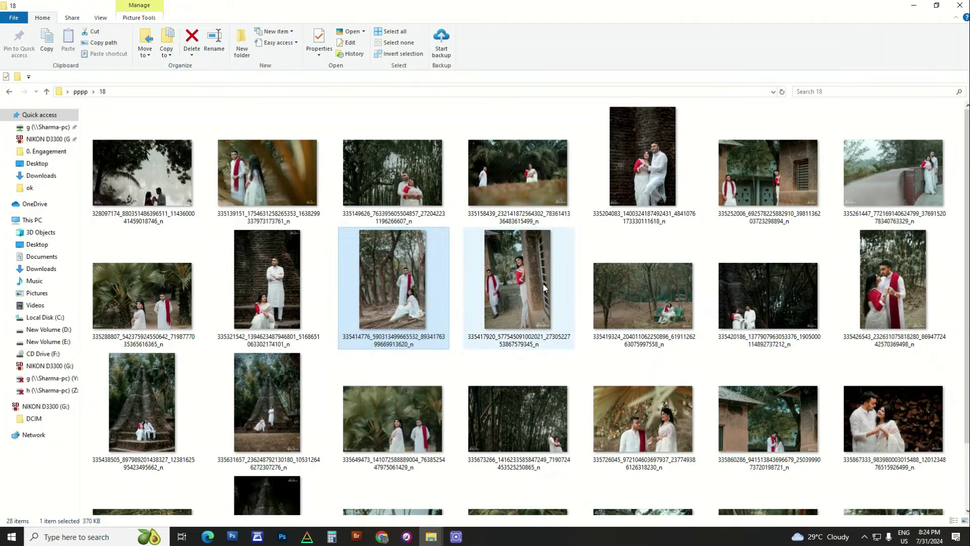
Step: Copy the photo of the woman leaning on a pillar, close its file, and paste it clipped to the lower black frame beside the fold
double_click(525, 323)
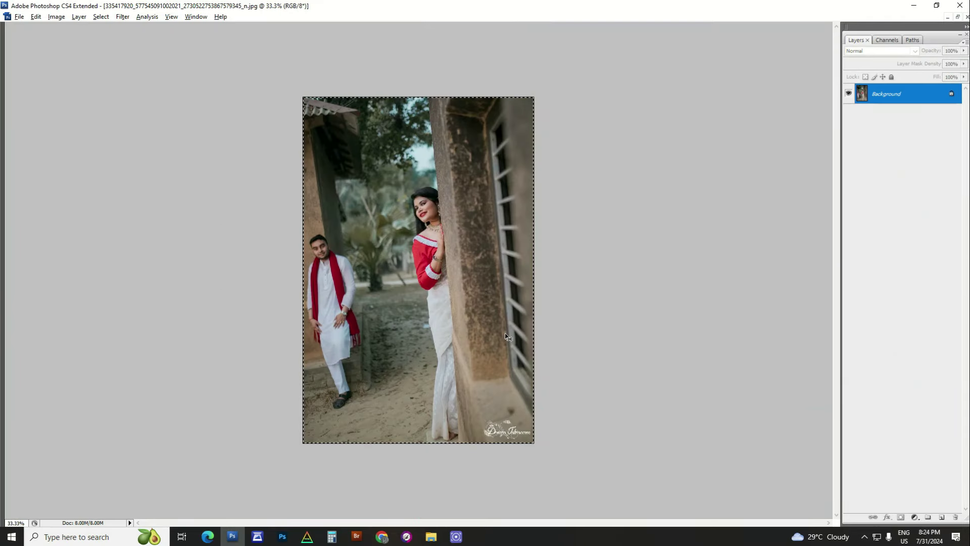
key("ctrl+w")
right_click(485, 326)
left_click(498, 331)
key("ctrl+v")
key("ctrl+alt+g")
Step: Move and scale the pillar photo with Free Transform so both people fit inside the lower black frame
key("ctrl+t")
left_click_drag(457, 271, 527, 339)
left_click_drag(565, 222, 545, 253)
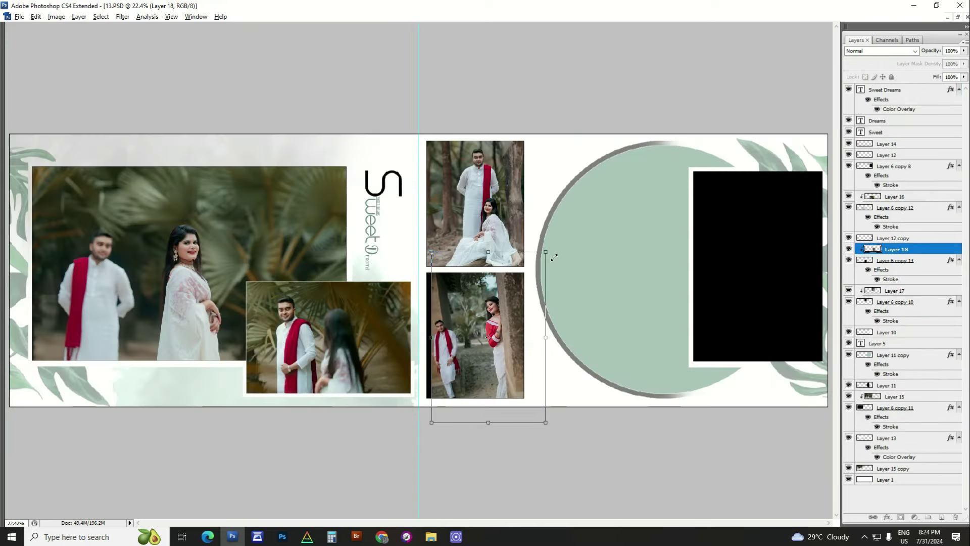
left_click_drag(497, 320, 492, 312)
key("Return")
Step: Bring the photo of the couple holding hands among bamboo into 13.PSD, clipped to the black frame at the spread's far right
left_click(512, 293, "alt")
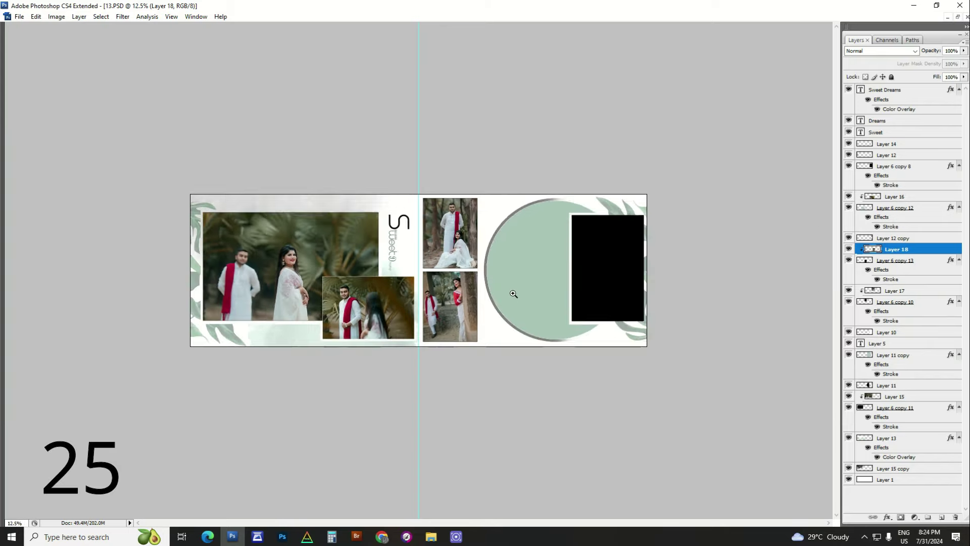
key("alt+Tab")
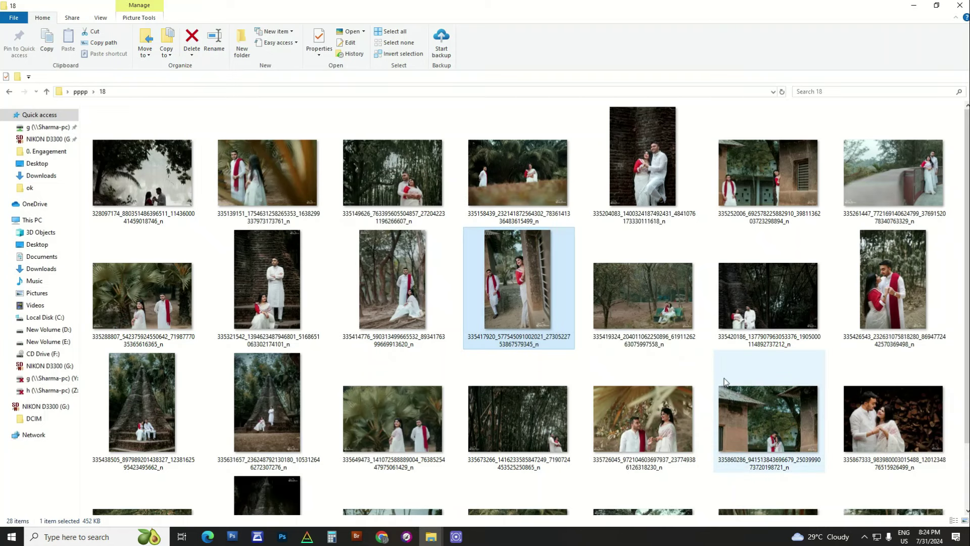
left_click(676, 338)
left_click(894, 279)
double_click(894, 279)
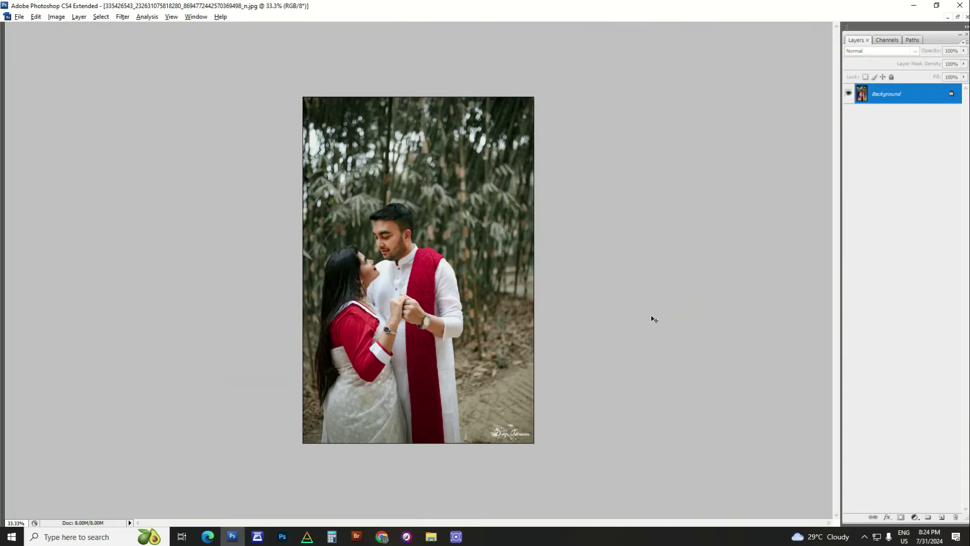
key("ctrl+Tab")
left_click_drag(689, 267, 650, 236)
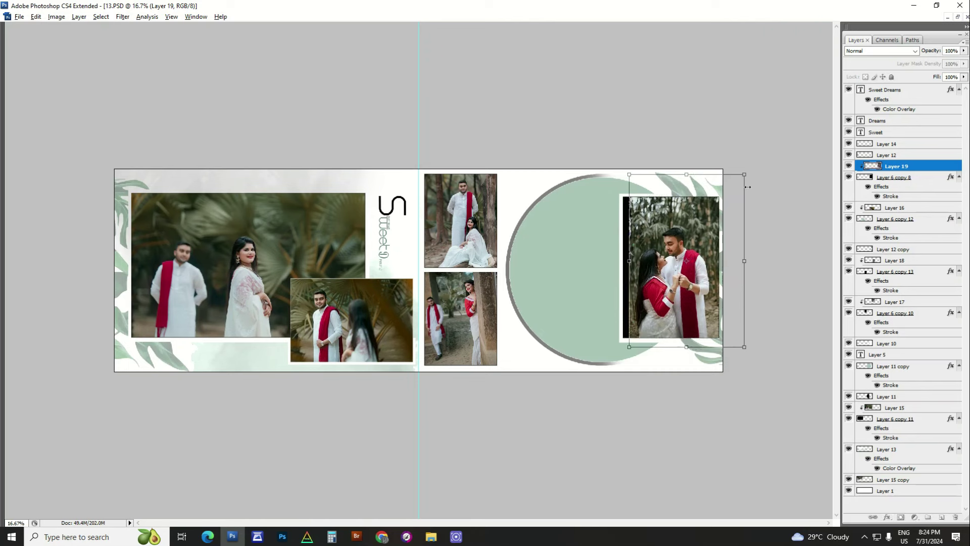
Step: Enlarge the bamboo couple photo to fill the far-right frame and shift it upward
left_click_drag(746, 176, 761, 151)
left_click_drag(734, 223, 733, 210)
key("Return")
key("shift+Up")
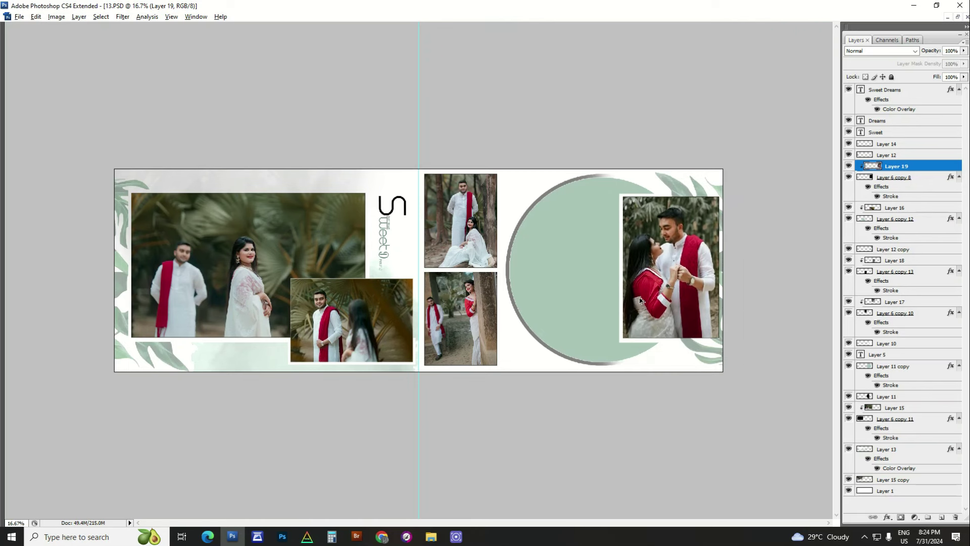
Step: Open the photo of the couple on the brick steps from folder 18, copy it whole, and close its file
key("alt+Tab")
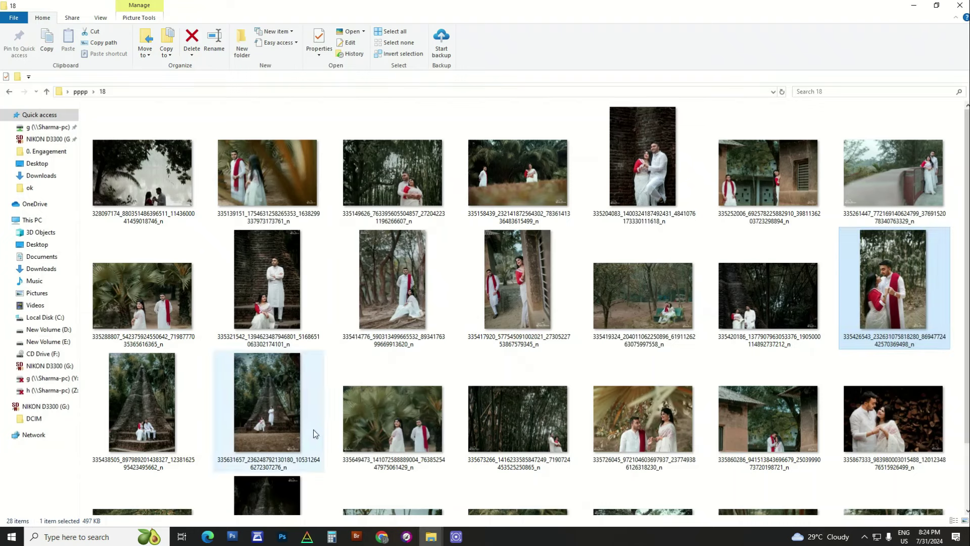
left_click(392, 283)
scroll(543, 304, "down", 2)
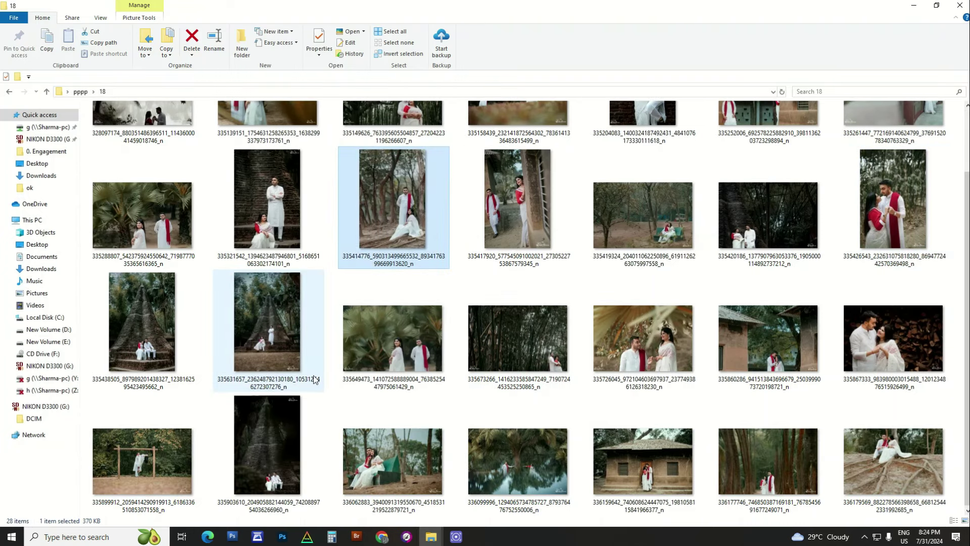
scroll(876, 394, "up", 2)
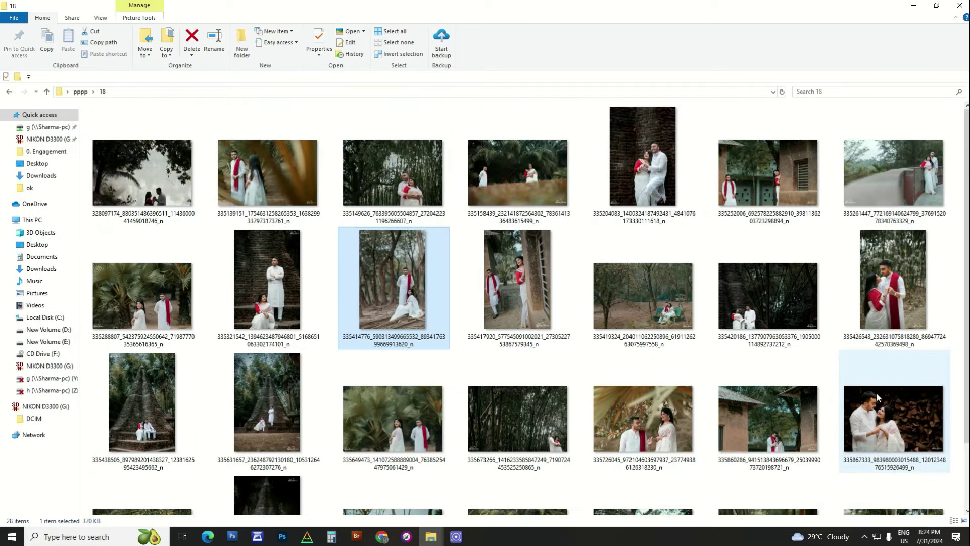
left_click(653, 178)
left_click_drag(263, 317, 558, 301)
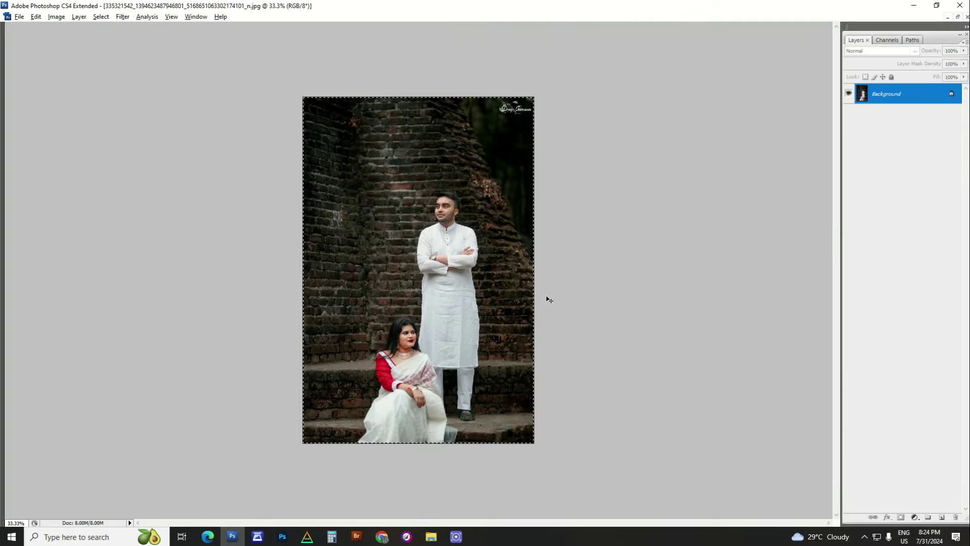
key("ctrl+c")
key("ctrl+w")
Step: Paste the brick-steps photo clipped to the large green circle, then enlarge and shift it so both people show inside
right_click(555, 260)
left_click(576, 273)
key("ctrl+v")
key("ctrl+alt+g")
left_click_drag(426, 270, 584, 269)
left_click_drag(633, 184, 656, 151)
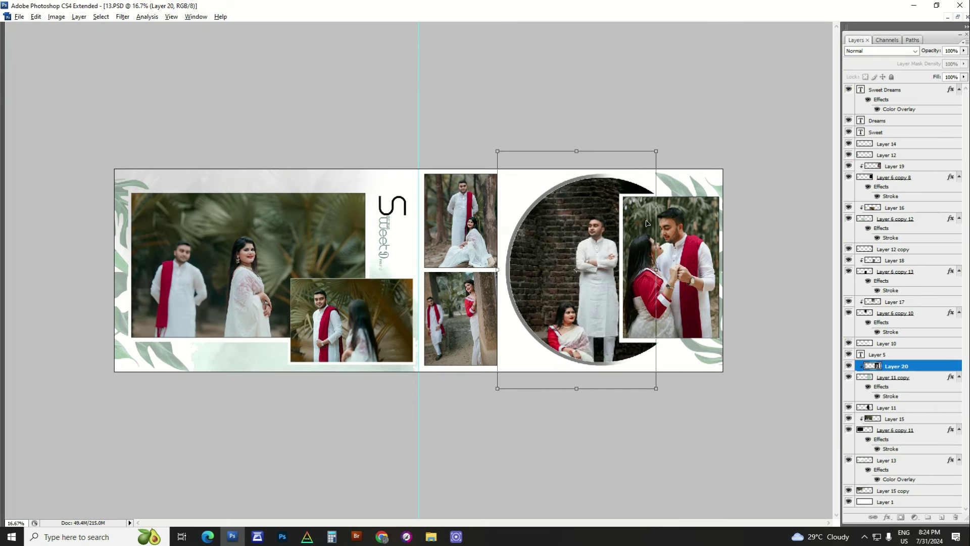
left_click_drag(647, 223, 636, 196)
key("Return")
Step: Apply Auto Tone, Auto Contrast and Auto Color to the brick-steps photo in the circle
key("ctrl+shift+l")
key("ctrl+alt+shift+l")
key("ctrl+shift+b")
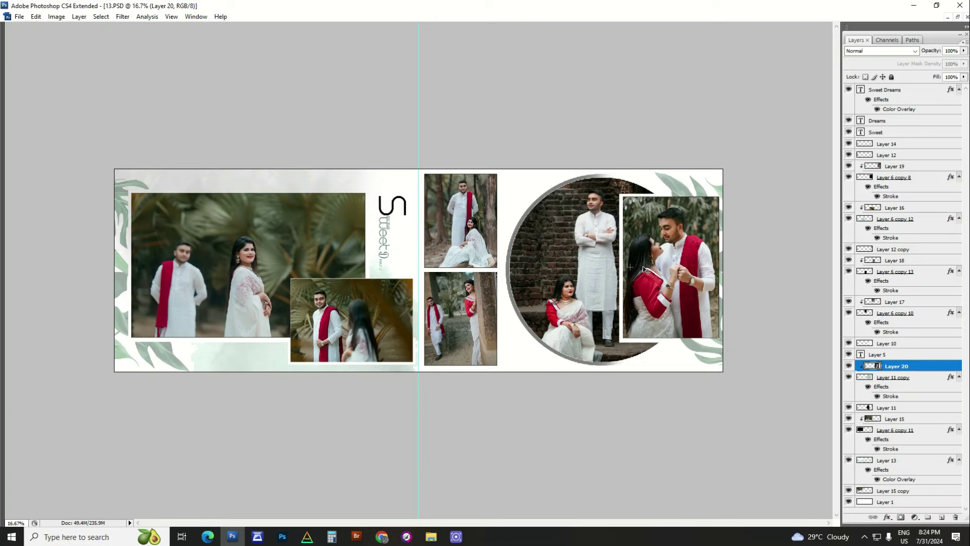
Step: Review the filled 13.PSD spread as a whole and at closer range, with the History list shown
left_click(577, 261, "alt")
left_click(577, 261, "alt")
left_click(577, 261, "alt")
left_click(458, 276, "ctrl")
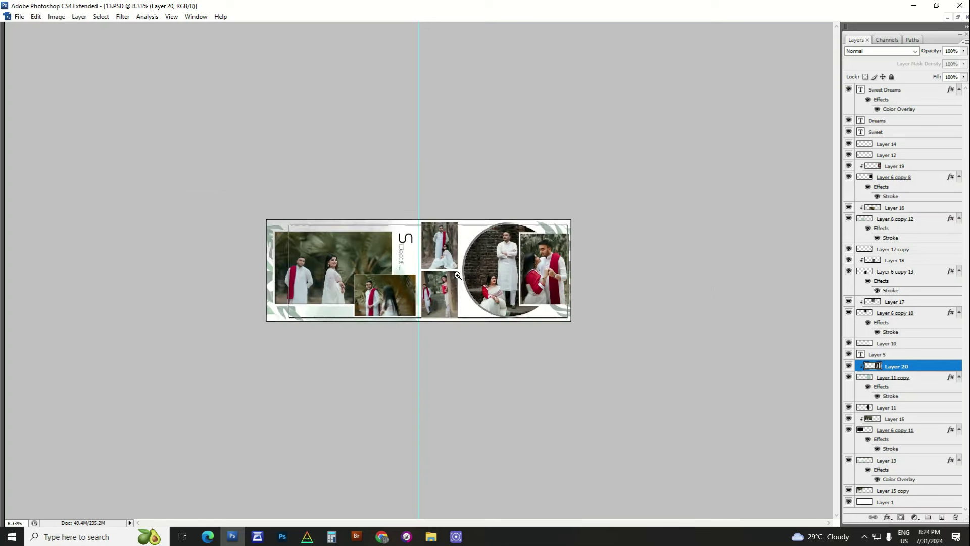
left_click(457, 276, "ctrl")
left_click(457, 276, "ctrl")
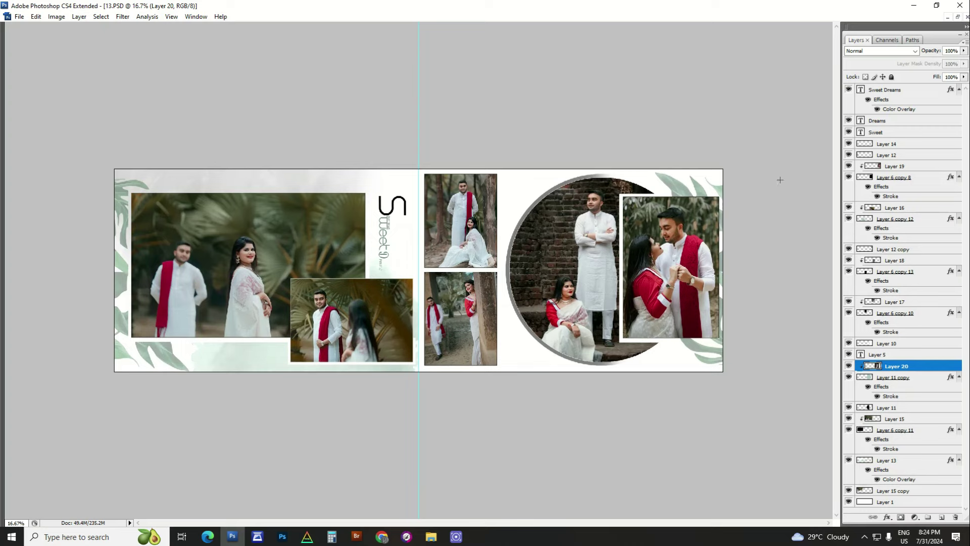
key("alt+F9")
left_click(741, 51)
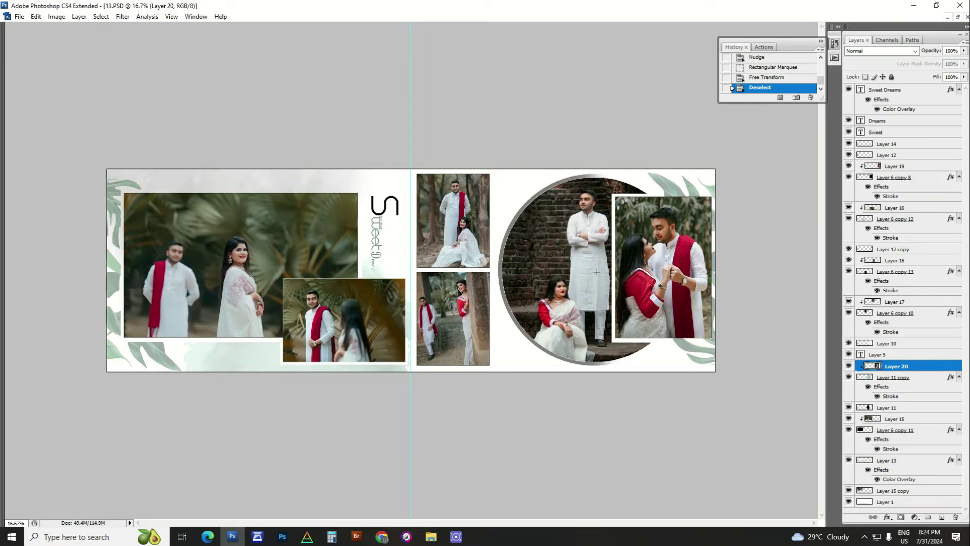
key("ctrl+minus")
key("ctrl+minus")
key("ctrl+minus")
key("ctrl+plus")
key("ctrl+plus")
key("ctrl+plus")
key("ctrl+plus")
Step: Close 13.PSD and the other open documents, including DSC_1526.JPG, without saving changes
key("ctrl+w")
left_click(493, 210)
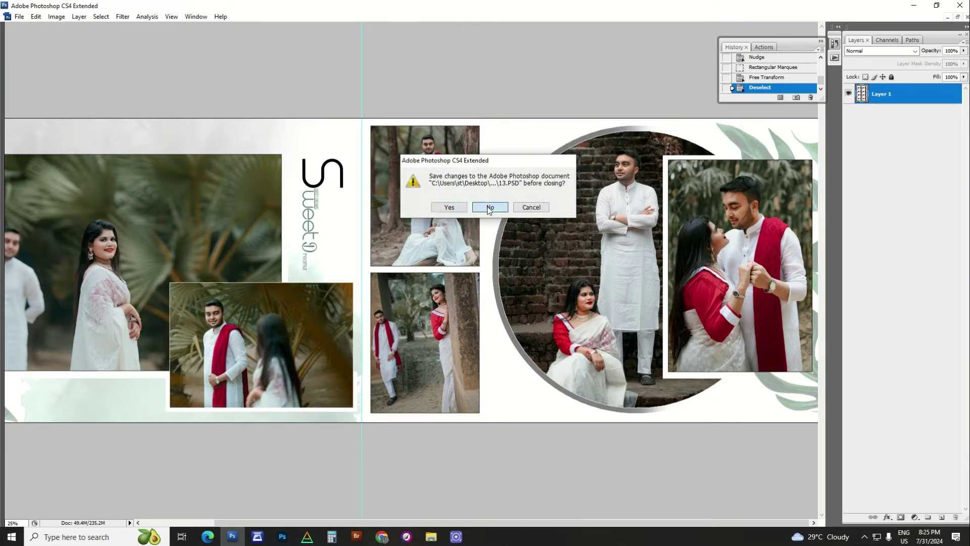
key("ctrl+w")
left_click(493, 207)
key("ctrl+w")
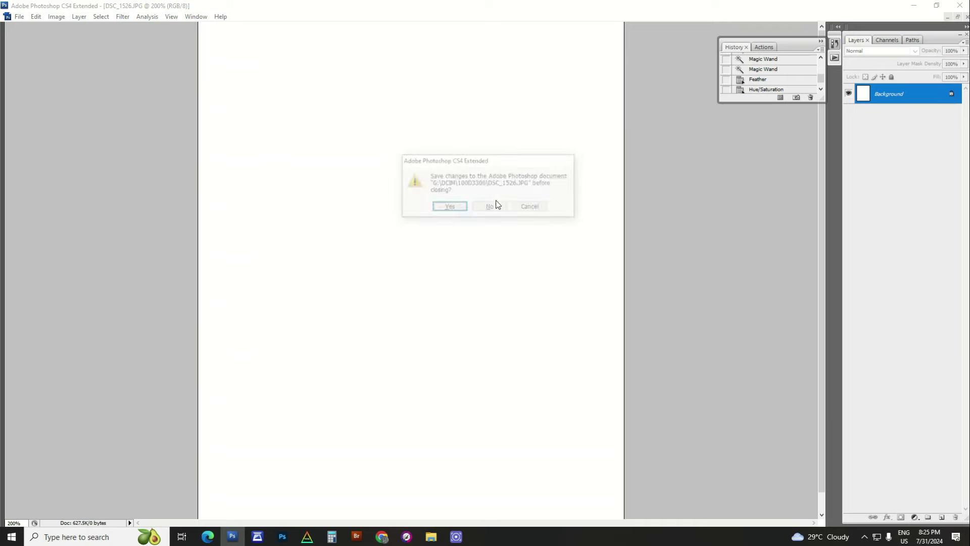
left_click(499, 208)
Step: Switch to File Explorer, go back to the pppp folder, and look through the couple photos in folder 17
left_click(912, 7)
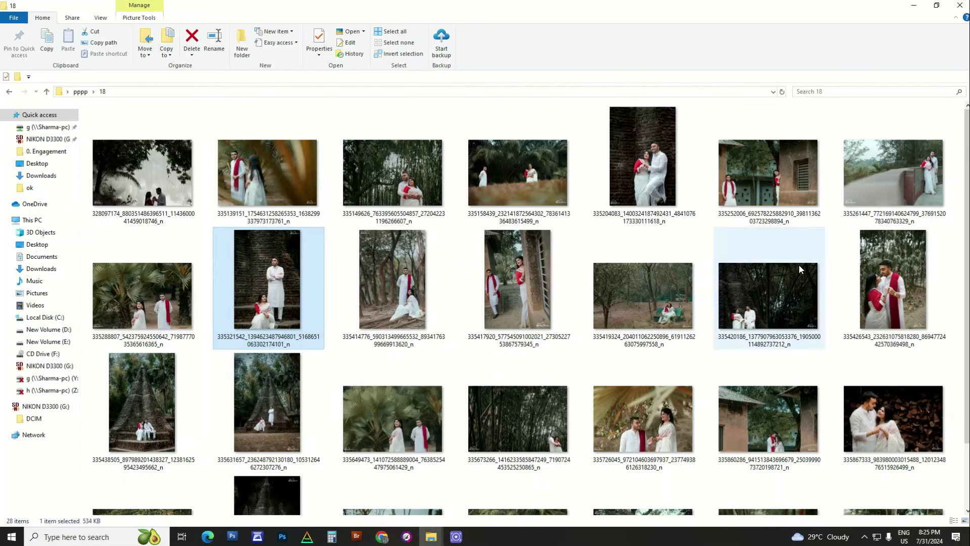
key("alt")
key("alt+Left")
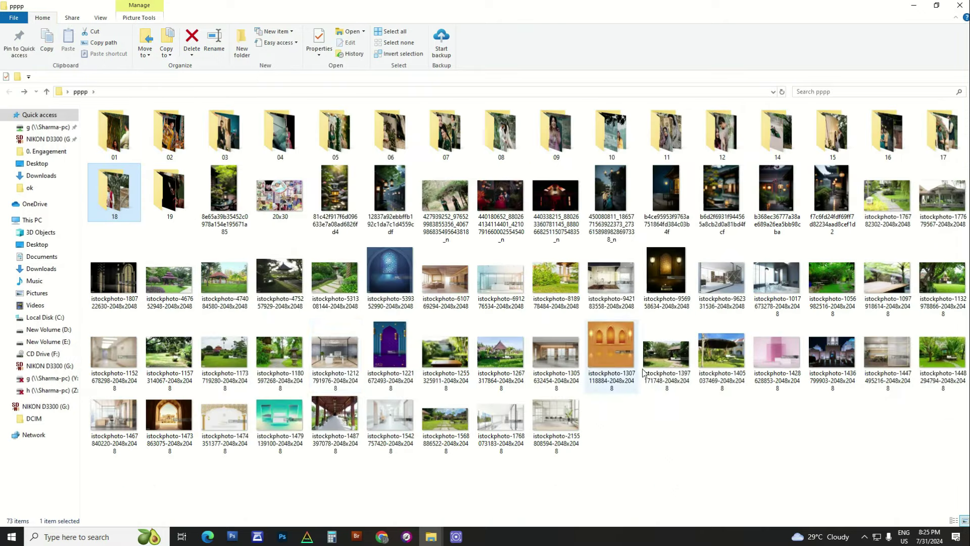
double_click(932, 144)
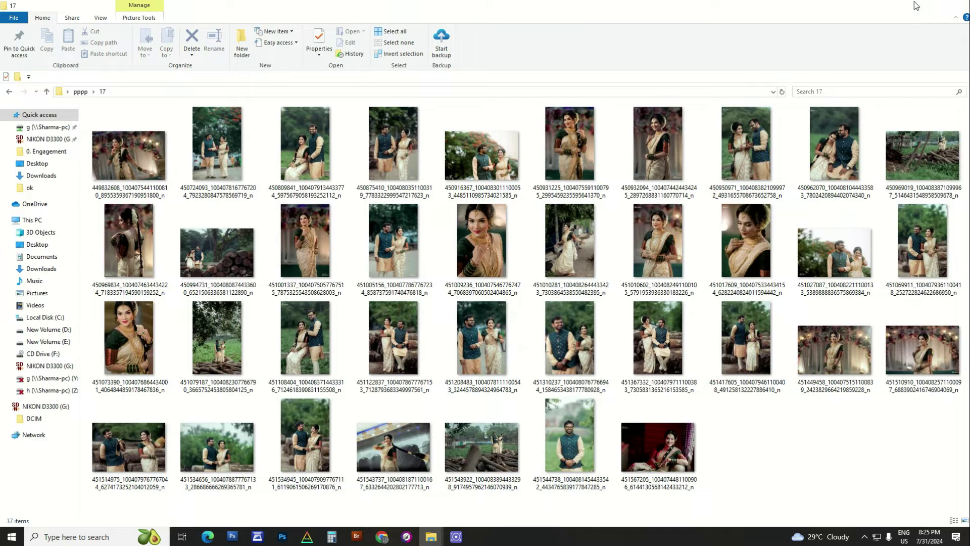
left_click(914, 6)
Step: Open template 09 from the 12x36 folder in Photoshop with the panels shown
left_click(458, 293)
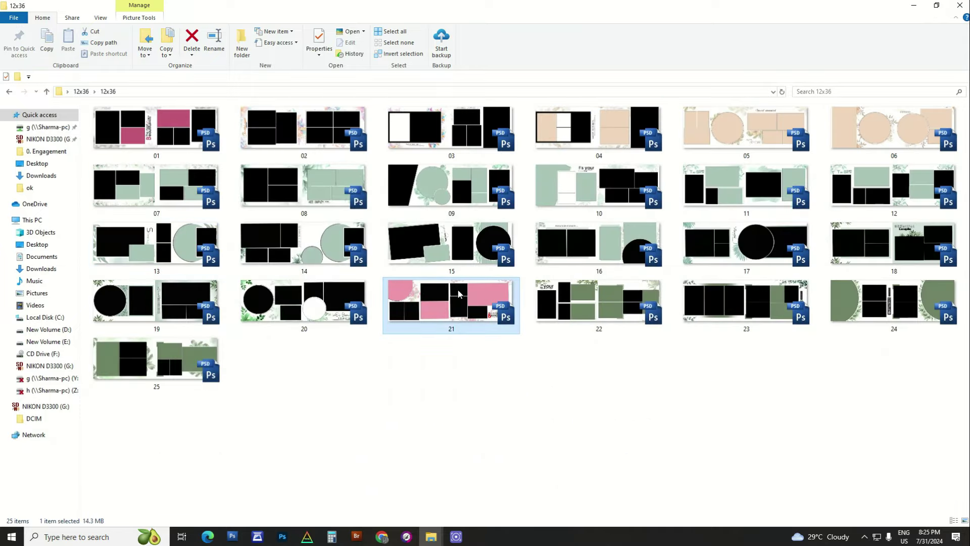
left_click_drag(336, 183, 338, 186)
left_click_drag(444, 187, 541, 283)
key("alt+Tab")
key("Tab")
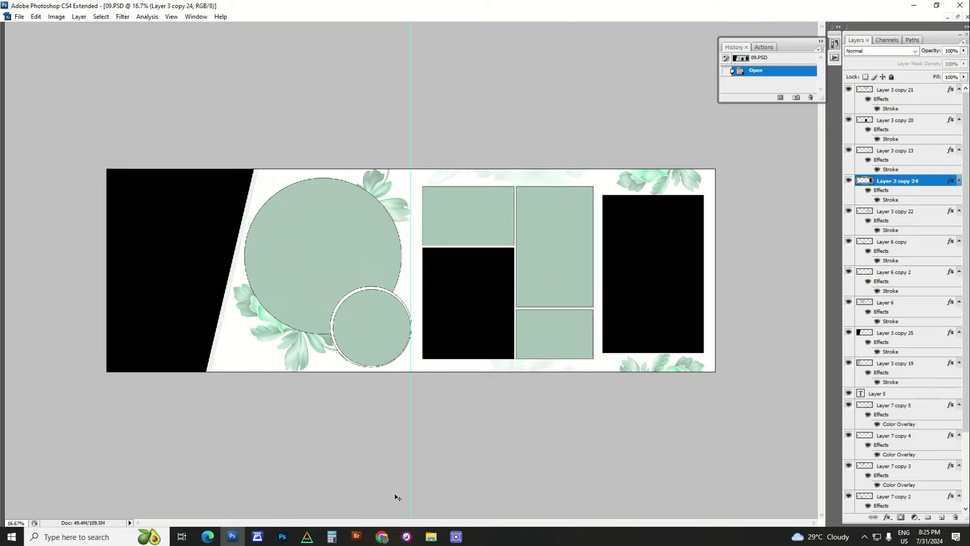
Step: Switch to File Explorer and open the solo photo of the groom from folder 17 in Photoshop, selecting the whole image
mouse_move(431, 537)
left_click(463, 498)
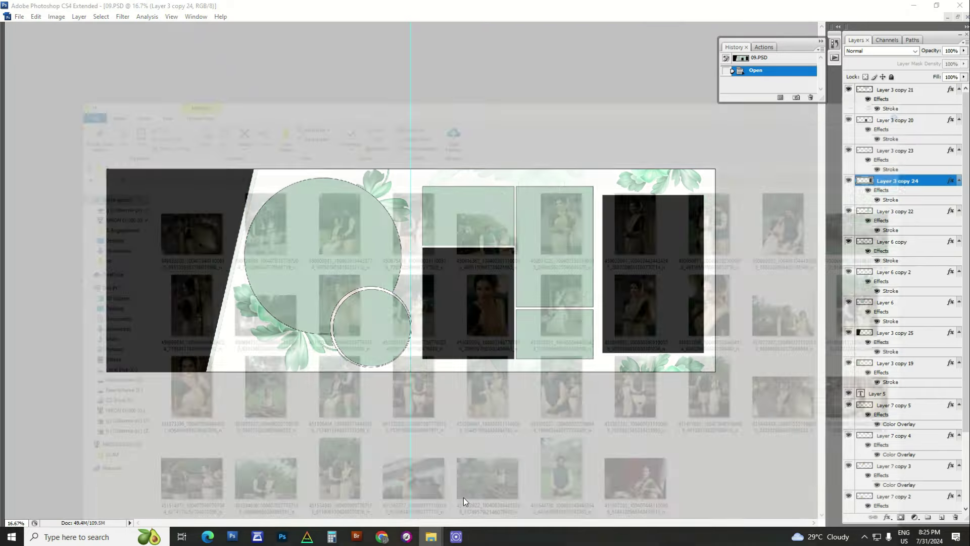
left_click(296, 259)
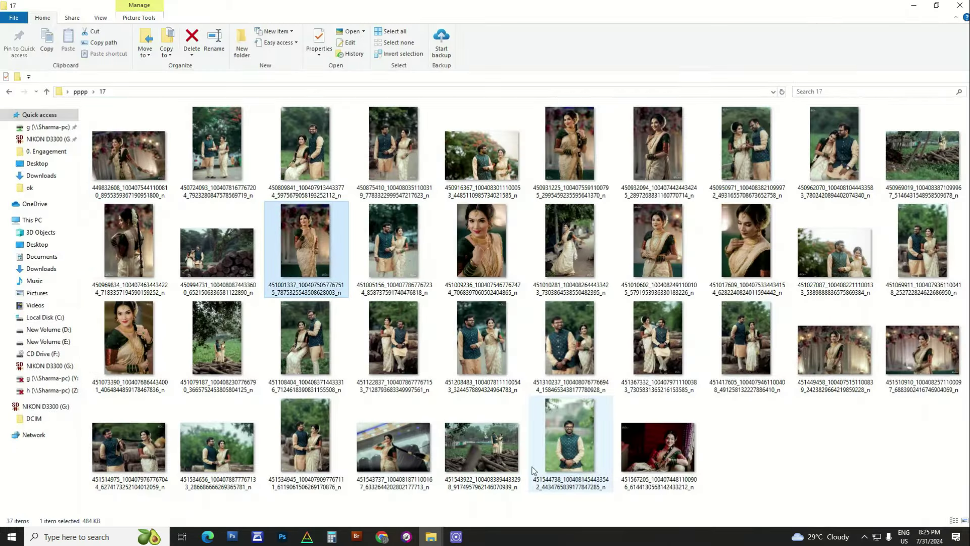
left_click(316, 346)
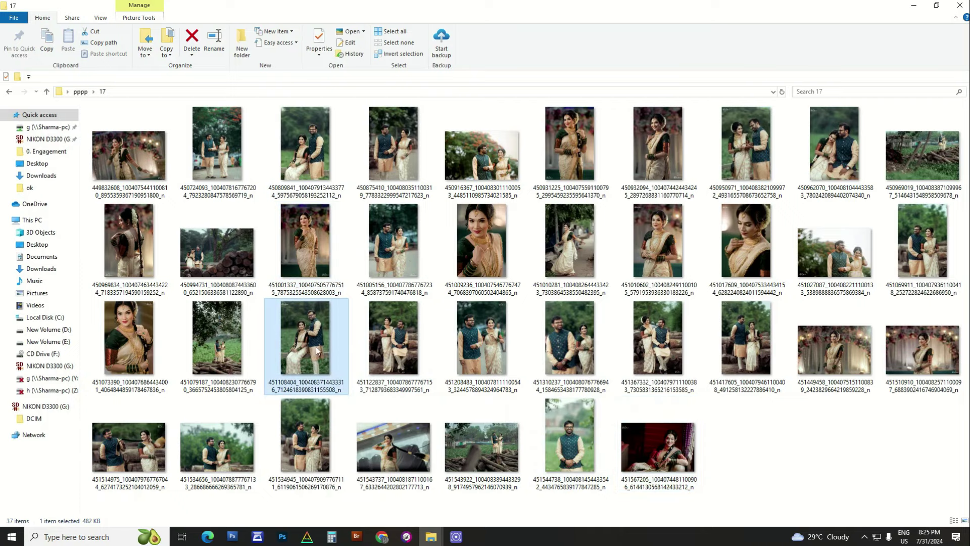
double_click(587, 432)
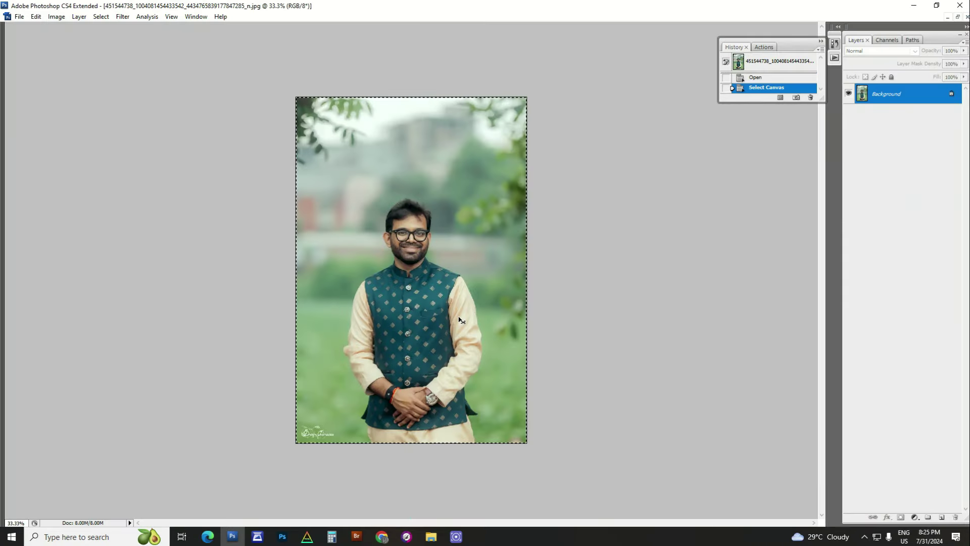
Step: Paste the groom photo into the slanted frame of 09.PSD as a clipping mask, then enlarge, slightly rotate and position it to fill the frame
key("ctrl+Tab")
right_click(191, 246)
left_click_drag(387, 268, 189, 277)
key("ctrl+t")
left_click_drag(223, 162, 285, 167)
left_click_drag(201, 232, 216, 211)
left_click_drag(346, 205, 351, 214)
left_click_drag(233, 224, 231, 237)
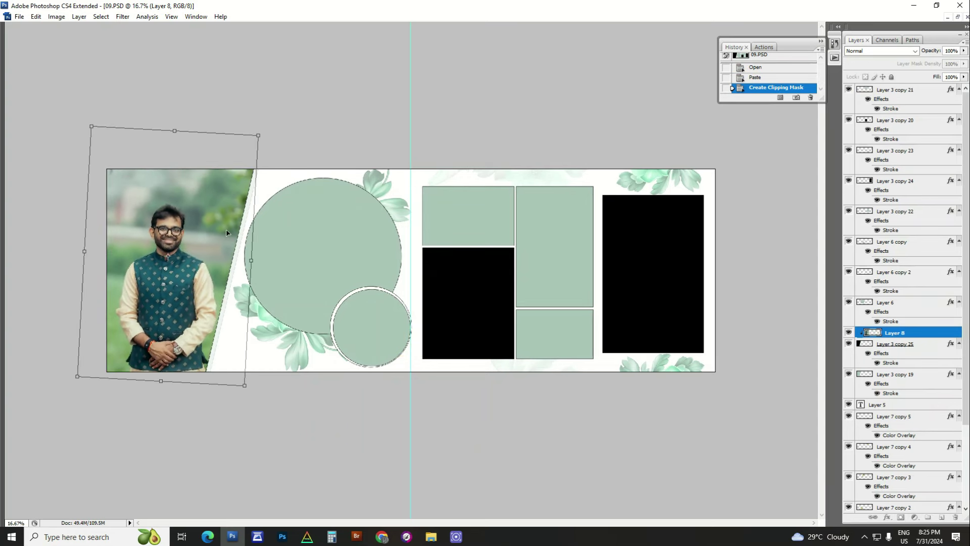
key("Return")
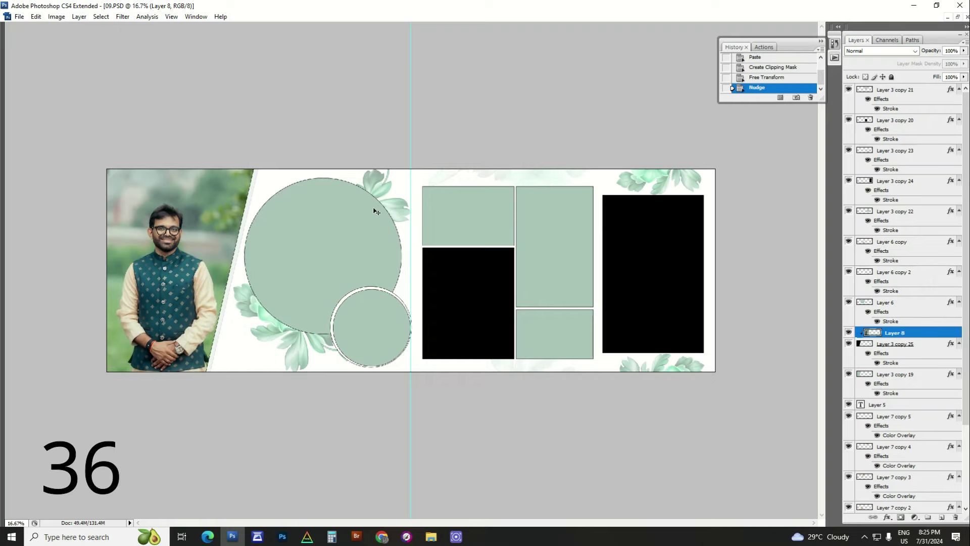
Step: Open the landscape photo of the couple standing on the log pile from folder 17, copy the whole image and close it
key("alt+Tab")
left_click(475, 454)
double_click(475, 454)
key("ctrl+a")
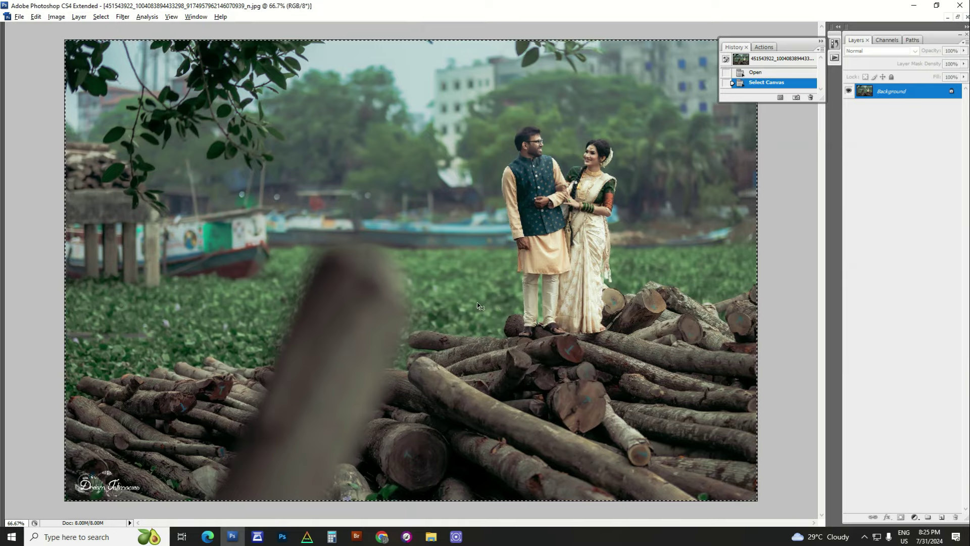
key("ctrl+c")
key("ctrl+w")
Step: Paste the log-pile photo into the large circle, clip it to the circle, scale it to cover and nudge it upward
right_click(356, 259)
left_click(379, 268)
key("ctrl+v")
key("ctrl+alt+g")
key("ctrl+t")
left_click_drag(381, 203, 421, 176)
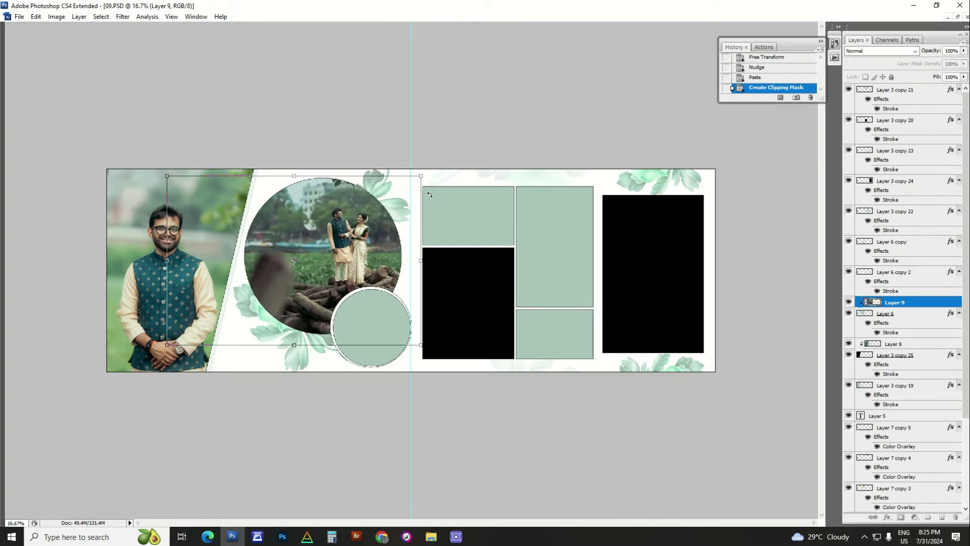
key("Return")
key("shift+Up")
key("shift+Up")
Step: Open the portrait photo of the couple holding hands in front of logs from folder 17, copy it whole and close it
key("alt+Tab")
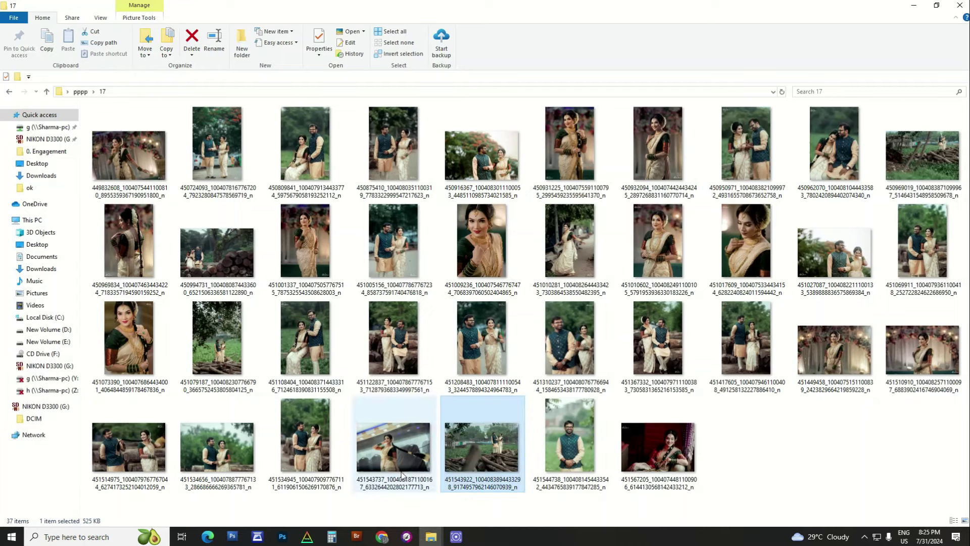
key("alt+Tab")
left_click_drag(318, 437, 547, 321)
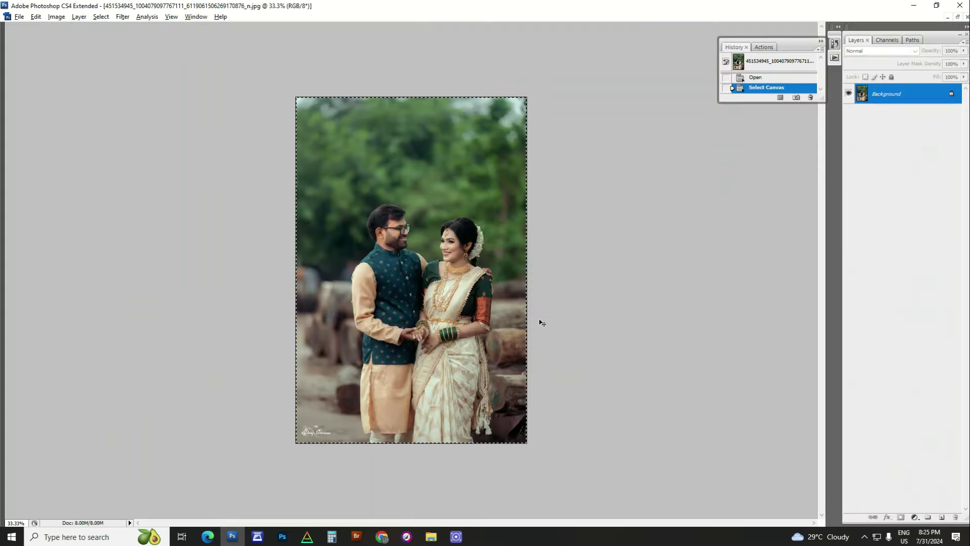
key("ctrl+w")
Step: Paste the hand-holding photo into the black frame of the central photo grid, clip it to the frame and resize it to fit
left_click(504, 320)
key("ctrl+v")
key("ctrl+alt+g")
left_click_drag(476, 323, 483, 270)
left_click_drag(527, 206, 541, 199)
left_click_drag(509, 227, 501, 223)
key("Return")
Step: Open the landscape photo of the couple against green trees from folder 17, copy it and return to 09.PSD
key("alt+Tab")
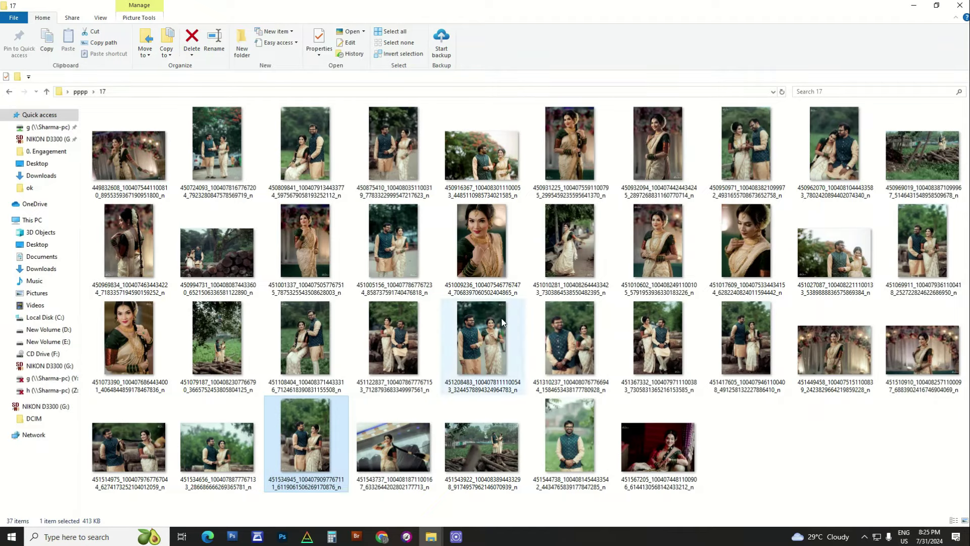
double_click(227, 444)
key("ctrl+Tab")
key("ctrl+Tab")
Step: Paste the green-trees photo into the grid frame above the hand-holding photo, clip it and transform it to fit
left_click(461, 232)
key("ctrl+v")
key("ctrl+alt+g")
key("ctrl+t")
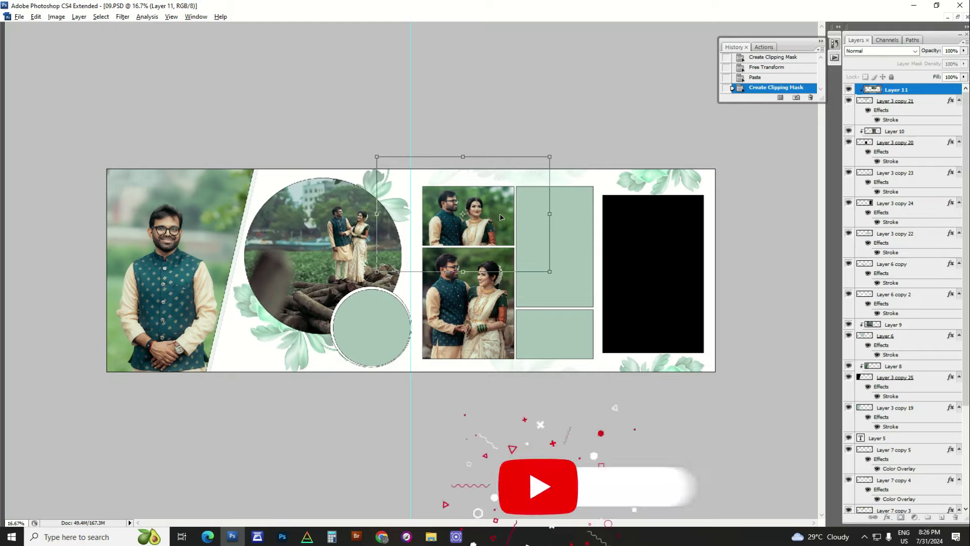
key("Return")
Step: Open the portrait photo of the couple on logs beneath overhanging branches from folder 17, copy the whole image and close it
key("ctrl+plus")
key("ctrl+plus")
key("ctrl+minus")
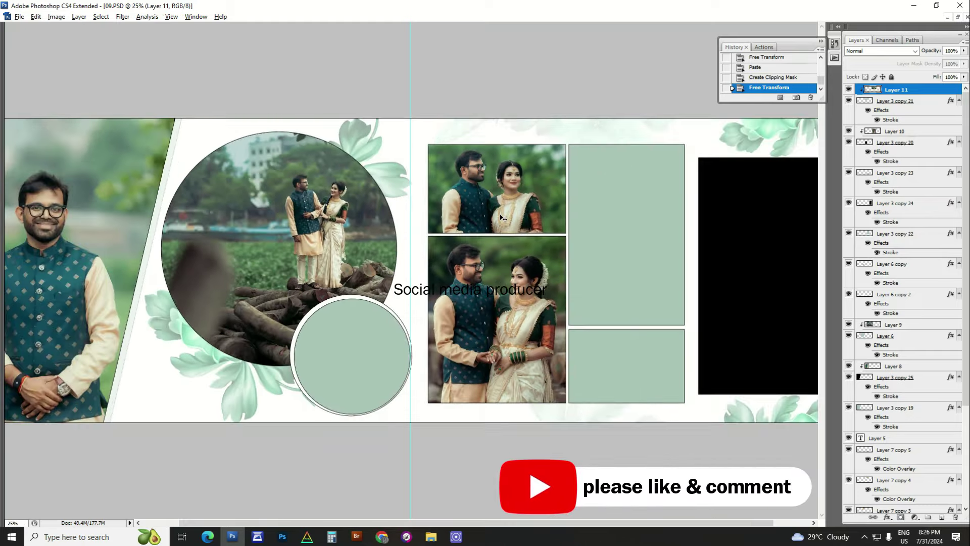
key("alt+Tab")
double_click(220, 338)
key("ctrl+a")
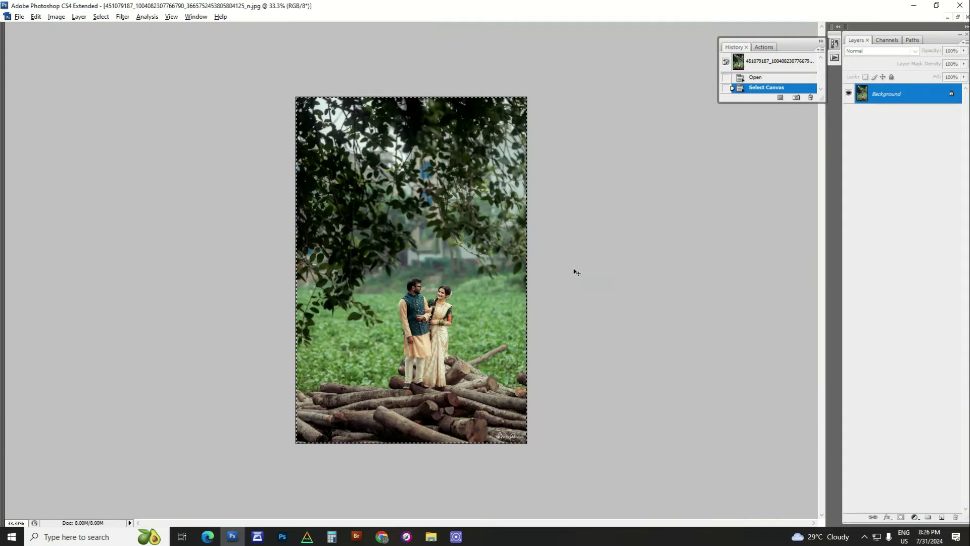
key("ctrl+c")
key("ctrl+w")
Step: Paste the overhanging-branches photo into the tall green frame of the grid, clip it to the frame, and move and scale it to fit
right_click(672, 248)
left_click(680, 256)
key("ctrl+v")
key("ctrl+alt+g")
key("ctrl+t")
left_click_drag(497, 271, 748, 213)
key("Escape")
left_click_drag(609, 268, 510, 268)
left_click_drag(416, 284, 657, 189)
key("ctrl+t")
key("Return")
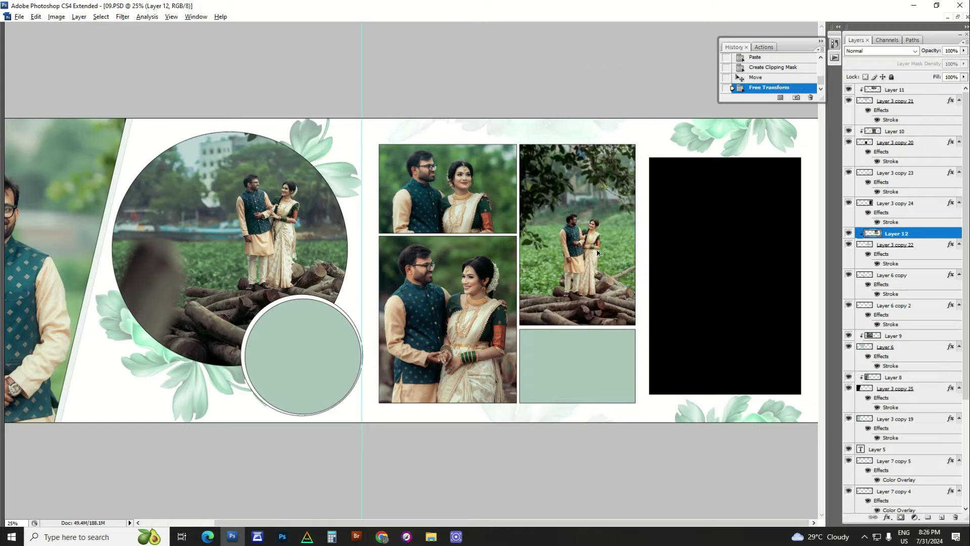
Step: Open the couple portrait at the end of the second row in folder 17, copy the whole image and close it
key("alt+Tab")
left_click(528, 451)
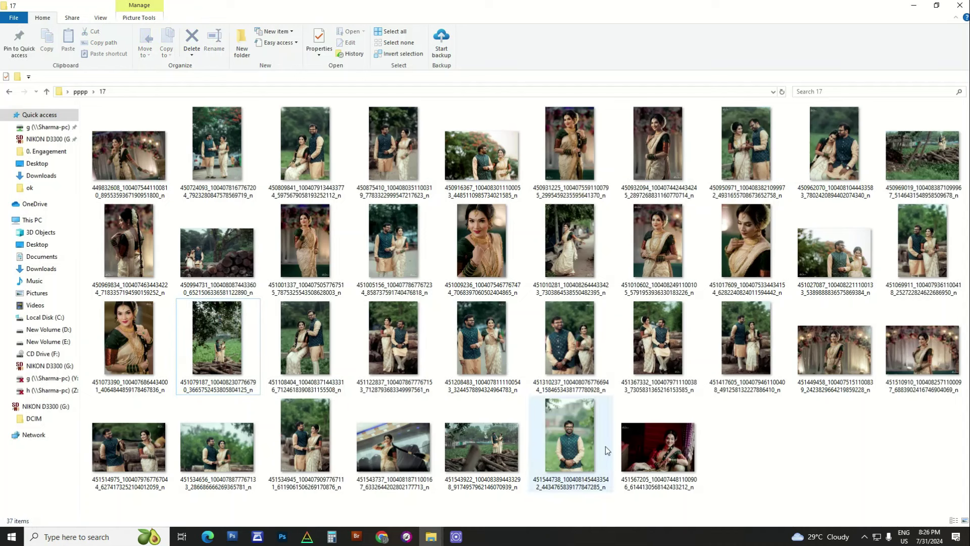
double_click(922, 243)
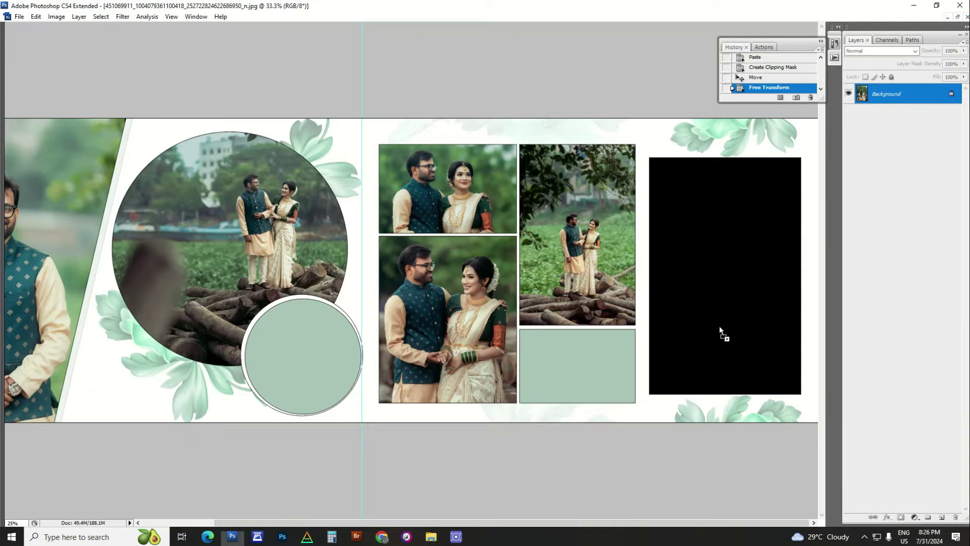
key("ctrl+a")
key("ctrl+w")
Step: Paste the copied couple portrait into the small green frame below the branches photo, clip it and fit it around the faces
left_click(703, 372, "ctrl")
key("ctrl+v")
key("ctrl+alt+g")
left_click_drag(433, 246, 706, 353)
left_click_drag(764, 250, 768, 274)
Step: Open the portrait of the couple standing side by side, 451208483, from folder 17 and return to 09.PSD with it copied
key("alt+Tab")
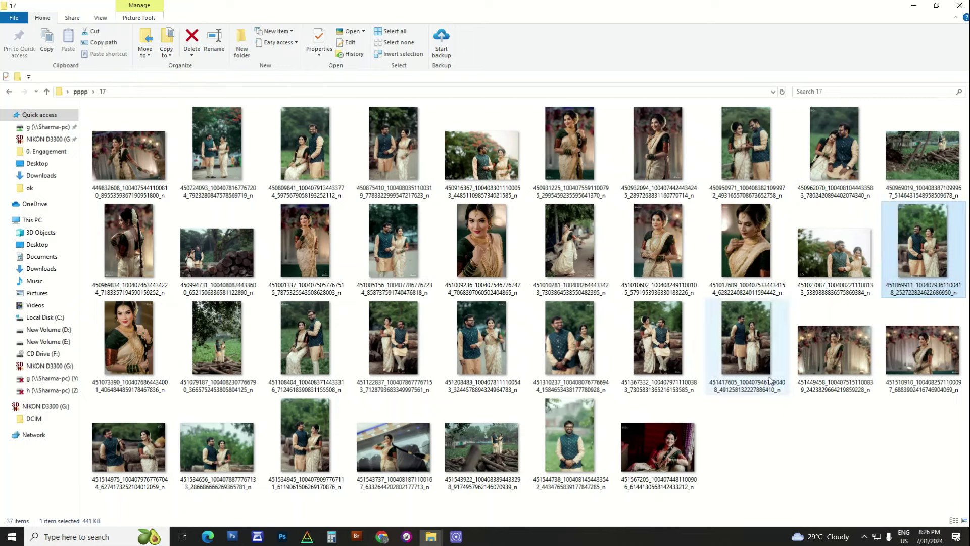
mouse_move(485, 349)
left_mouse_down()
mouse_move(497, 361)
mouse_move(232, 536)
mouse_move(484, 366)
left_mouse_up()
key("ctrl+Tab")
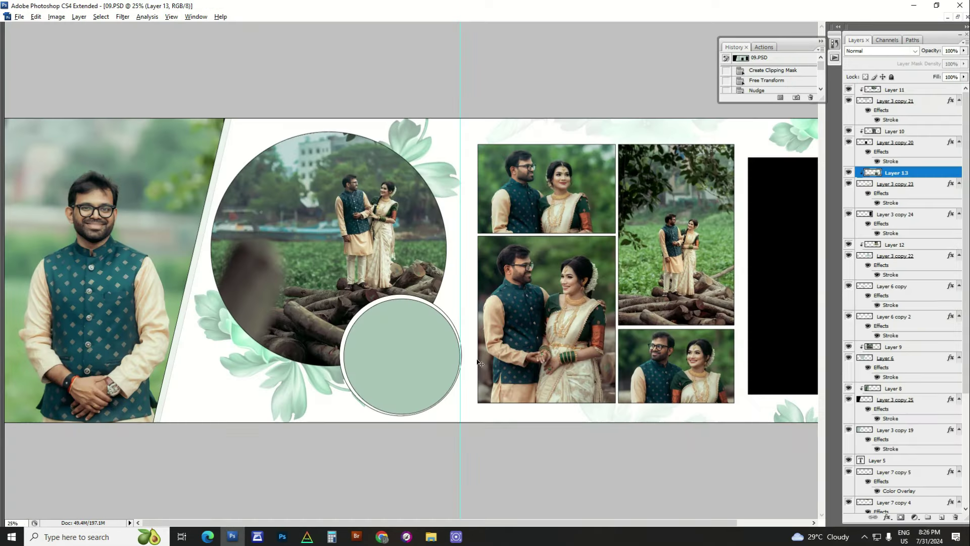
Step: Paste the side-by-side couple portrait into the small circle, clip it to the circle, and scale and position it to fill
left_click(403, 342, "ctrl")
key("ctrl+v")
key("ctrl+alt+g")
key("ctrl+t")
left_click_drag(489, 200, 454, 252)
left_click_drag(414, 282, 414, 319)
left_click_drag(451, 291, 527, 289)
Step: Open the portrait of the seated bride with the groom standing beside her from folder 17, copy it whole and close it
scroll(531, 292, "down", 3)
scroll(530, 292, "up", 2)
key("alt+Tab")
double_click(317, 334)
key("ctrl+a")
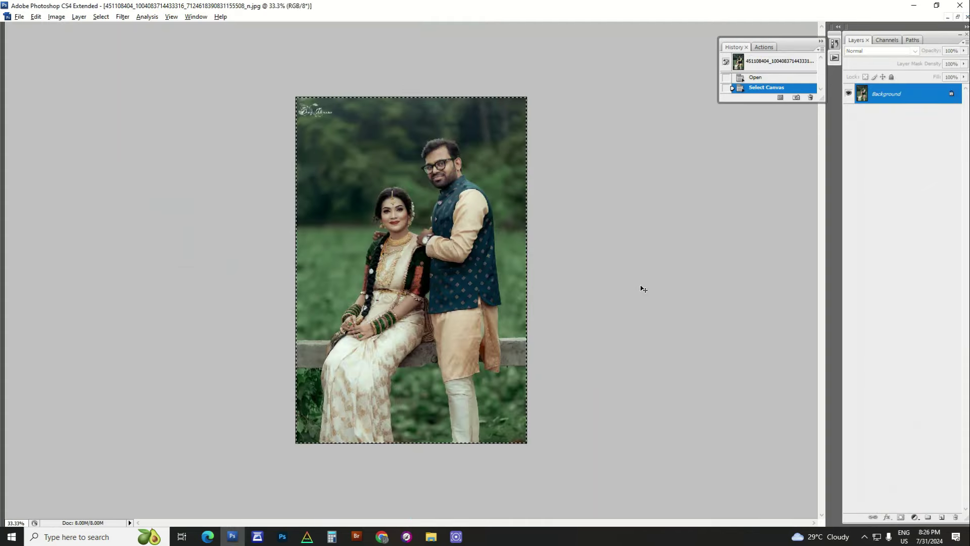
key("ctrl+c")
key("ctrl+w")
Step: Paste the seated-bride portrait into the tall black frame, clip it, scale it to fit, and check the whole filled spread
right_click(670, 265)
left_click(690, 276)
key("ctrl+v")
key("ctrl+alt+g")
left_click_drag(414, 261, 657, 255)
left_click_drag(710, 176, 718, 178)
left_click(595, 241, "alt")
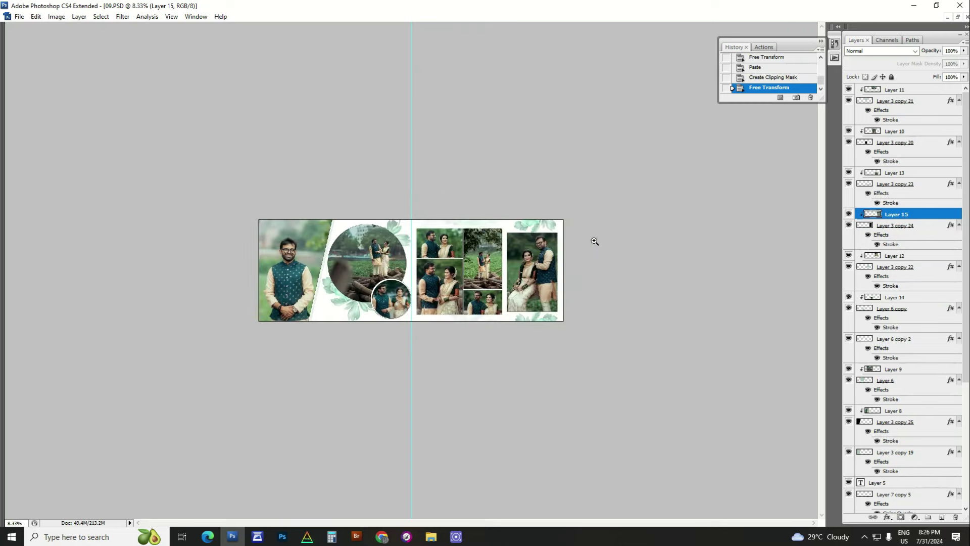
left_click(526, 239, "ctrl")
left_click(527, 239, "ctrl")
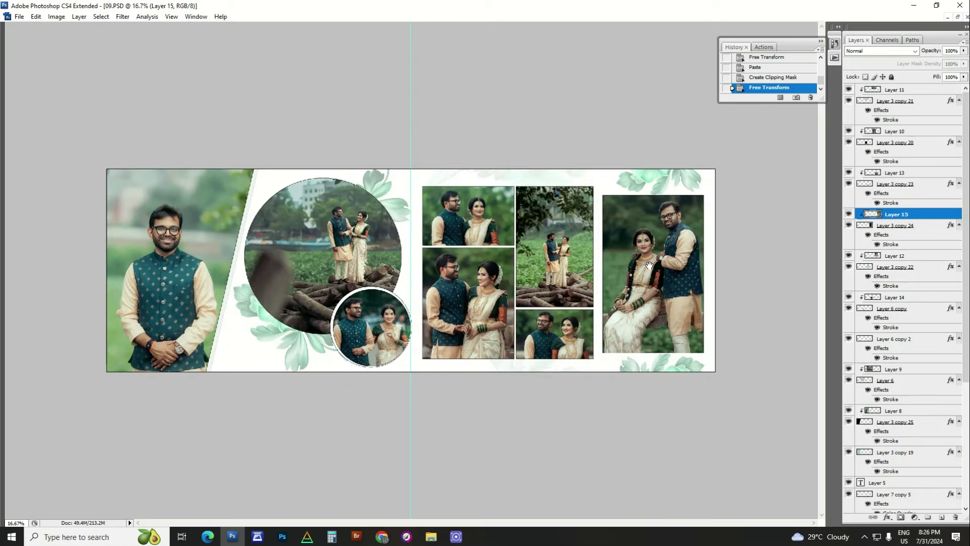
Step: Recolor the flowers above the seated-bride photo (Layer 7) by setting their Color Overlay to green 678553 sampled from a photo
right_click(667, 187)
left_click(672, 191)
left_click(675, 191)
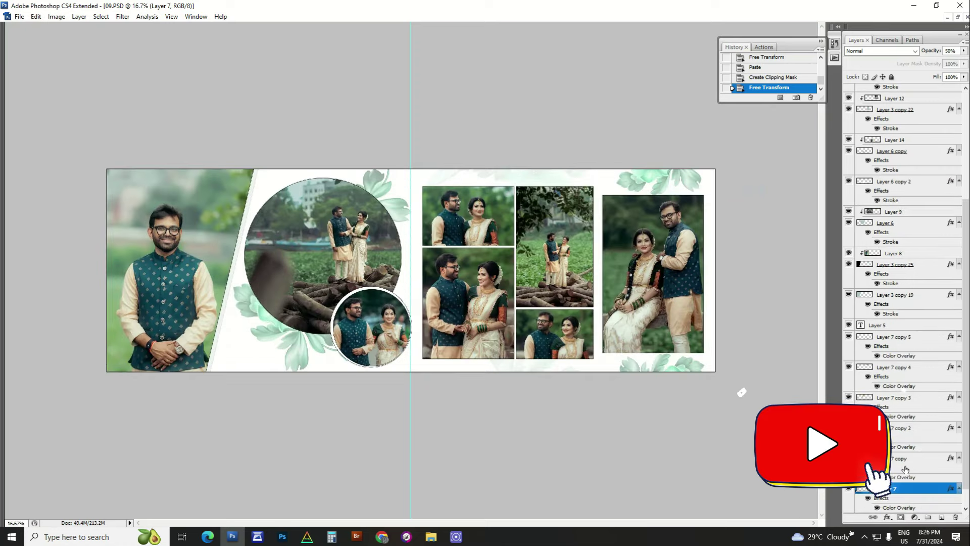
double_click(866, 489)
left_click_drag(659, 104, 867, 152)
left_click(767, 281)
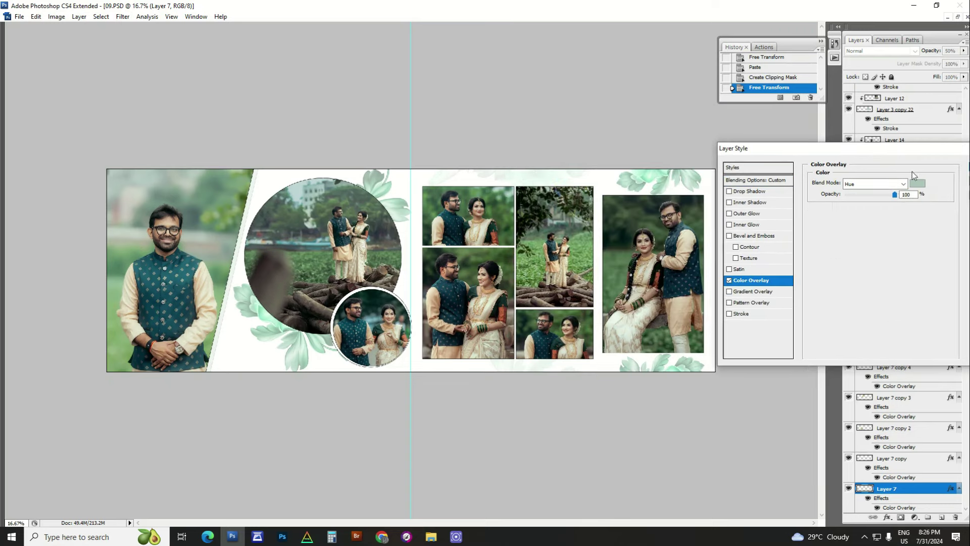
left_click(918, 182)
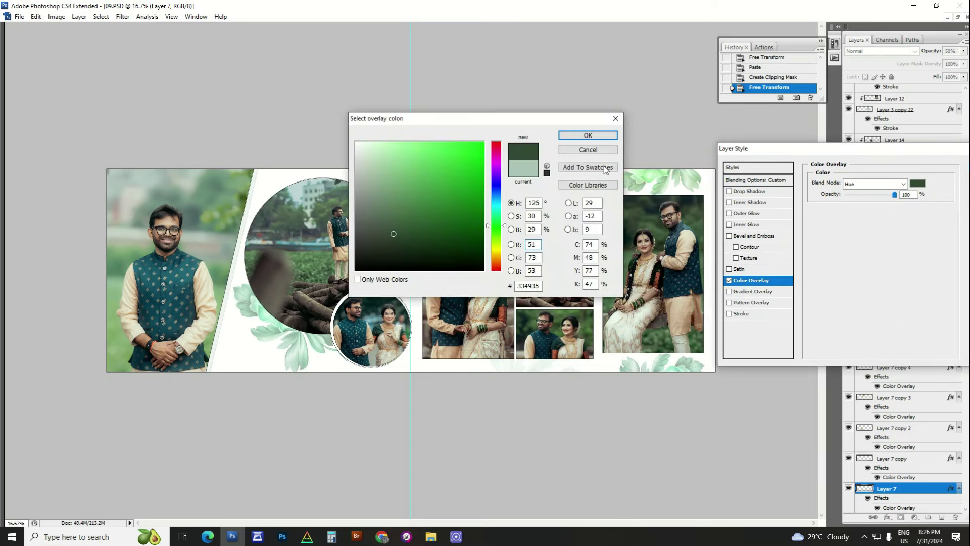
left_click_drag(582, 118, 691, 312)
left_click(688, 286)
left_click(687, 282)
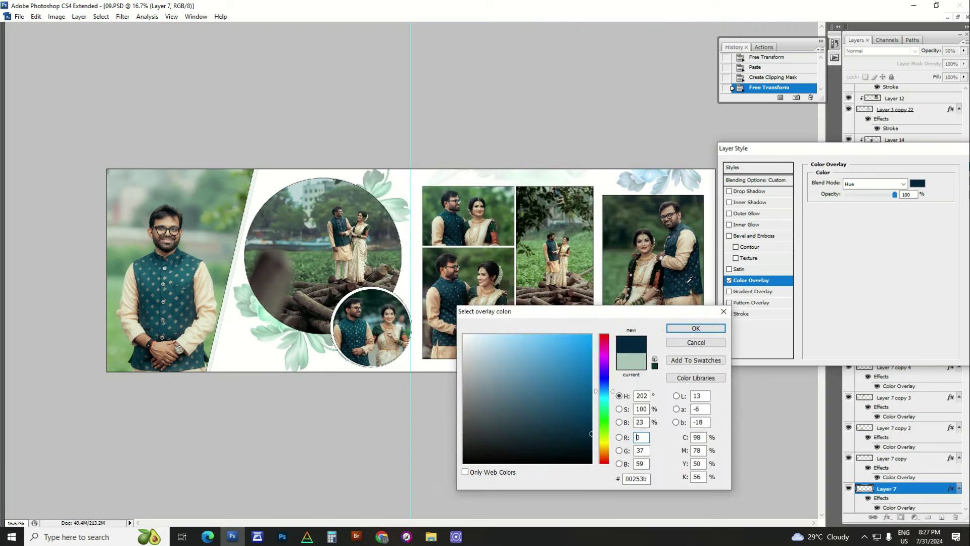
left_click(494, 253)
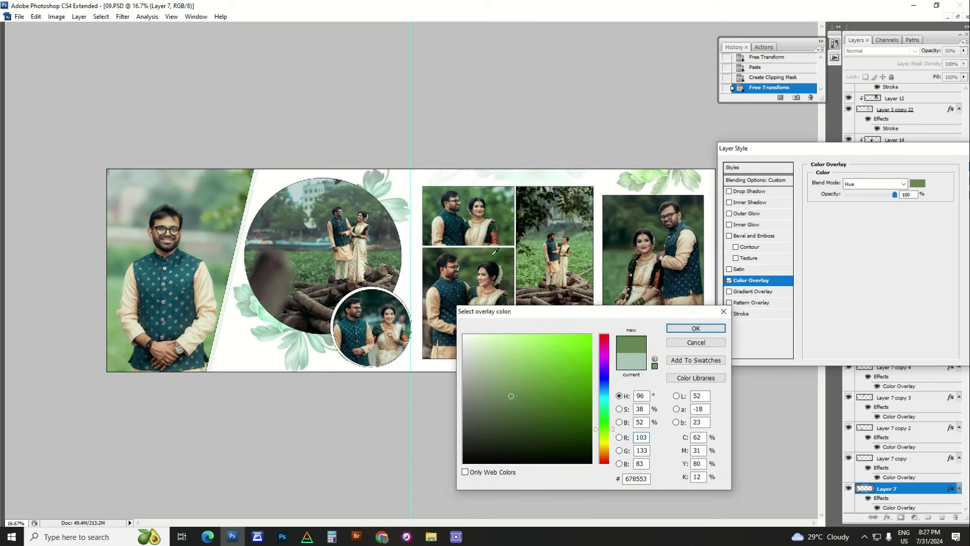
key("Return")
key("Return")
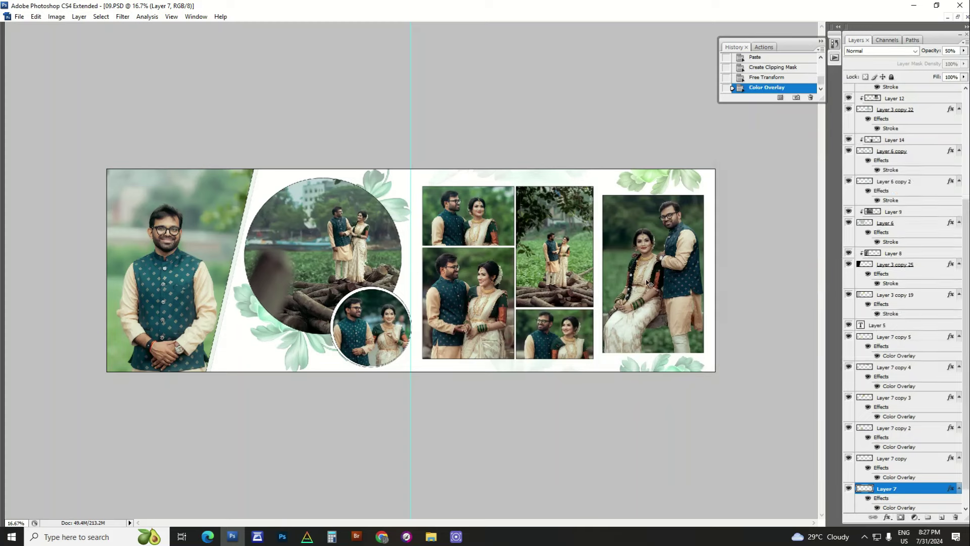
Step: Set the Color Overlay of the flowers below the seated-bride photo (Layer 7 copy) to a green sampled from the recolored upper flowers
right_click(662, 378)
left_click(682, 367)
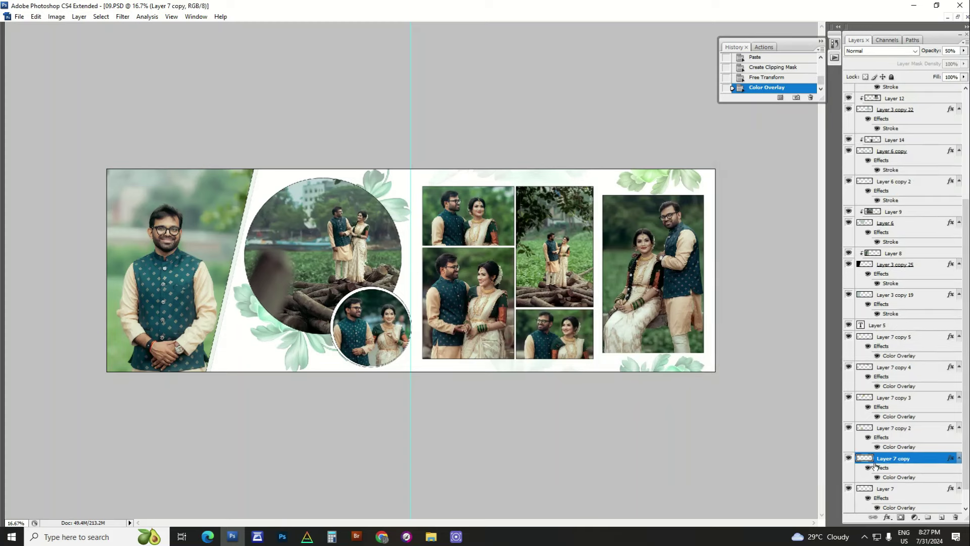
double_click(890, 477)
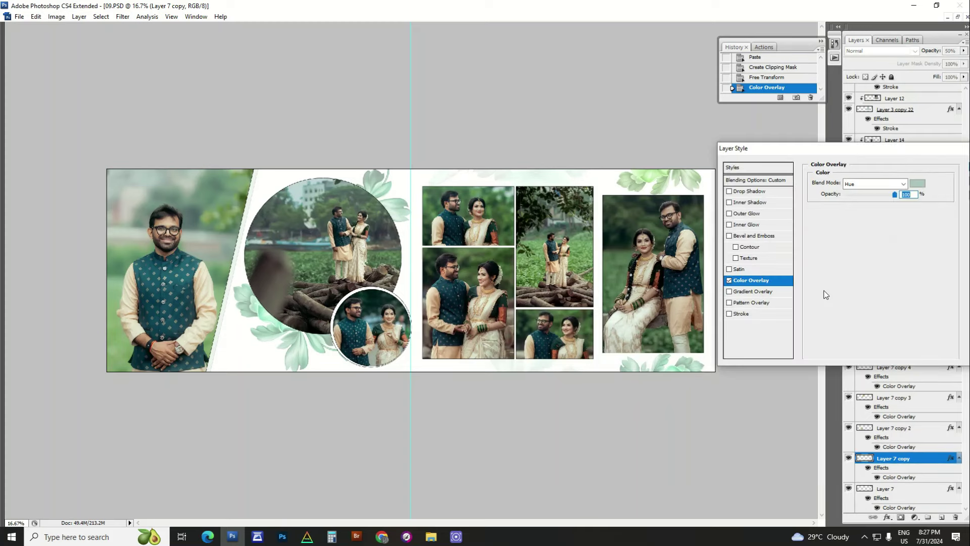
left_click(918, 183)
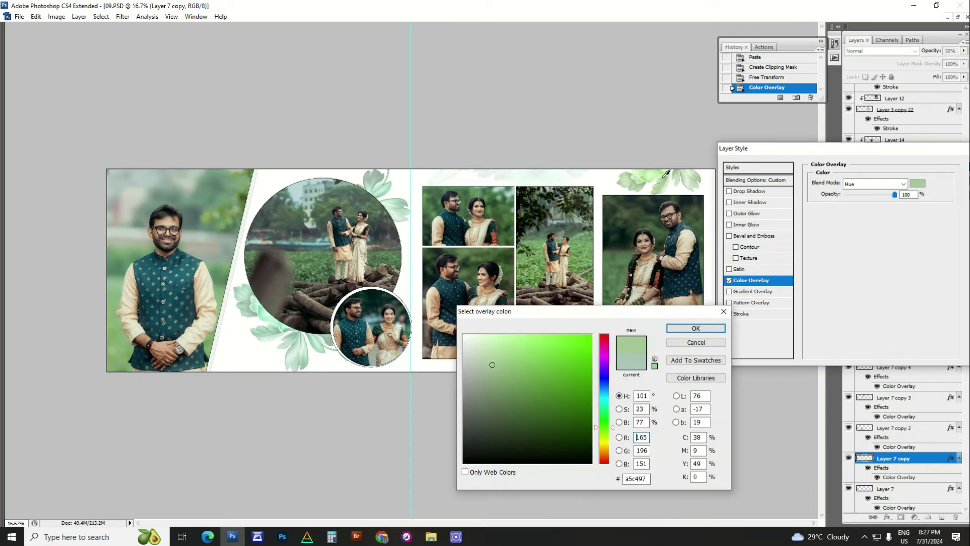
left_click_drag(641, 311, 446, 312)
left_click(525, 324)
key("Return")
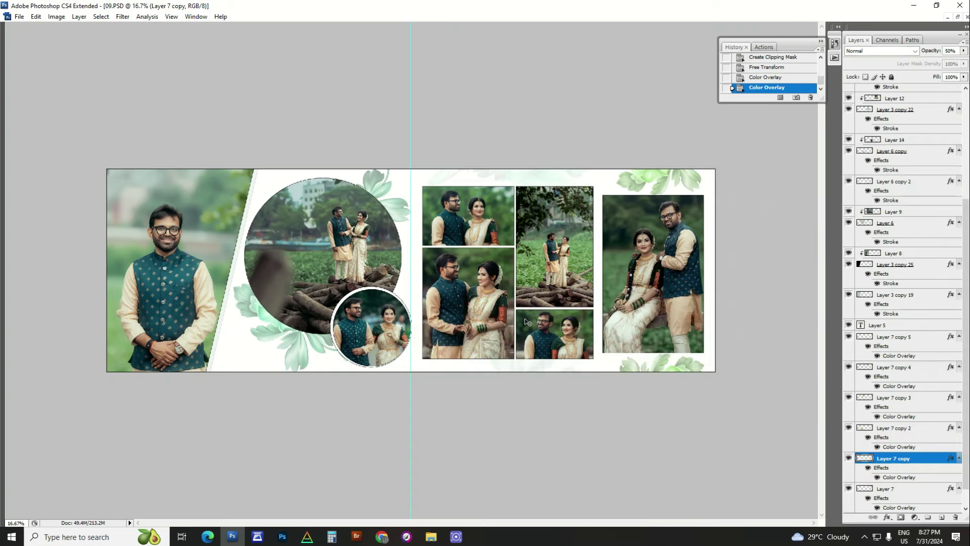
Step: Select the flower layers around the large circle and merge them into one layer
right_click(404, 212)
right_click(300, 346)
left_click(311, 353, "shift")
key("ctrl+e")
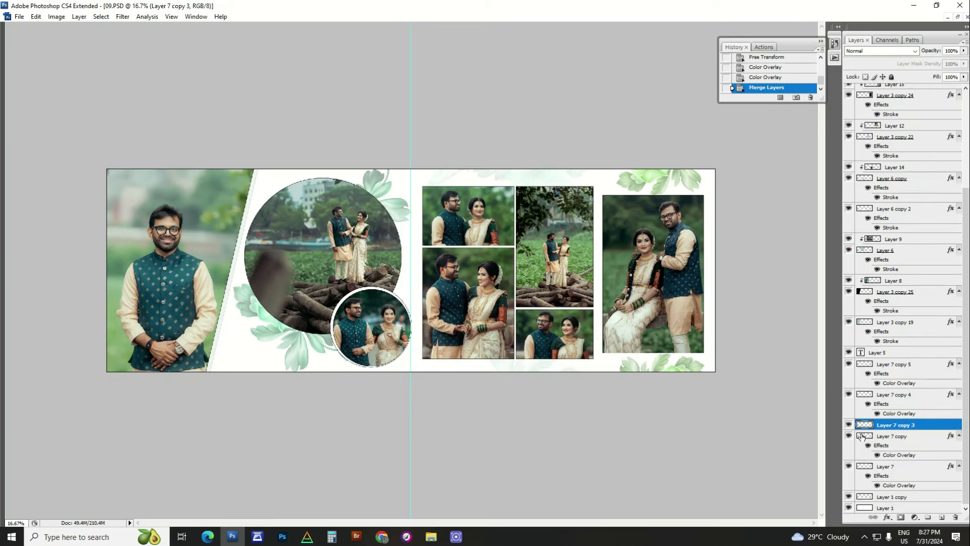
Step: Add a Color Overlay to the merged flowers around the large circle, using a green sampled from the flowers above the seated-bride photo and Hue blending
right_click(865, 428)
left_click(868, 293)
left_click(753, 280)
left_click(923, 183)
left_click(652, 178)
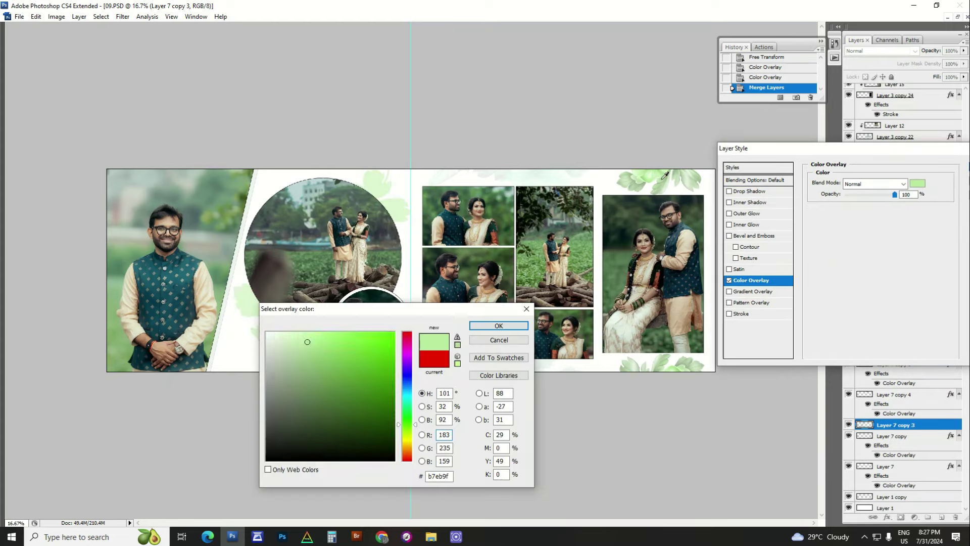
key("Return")
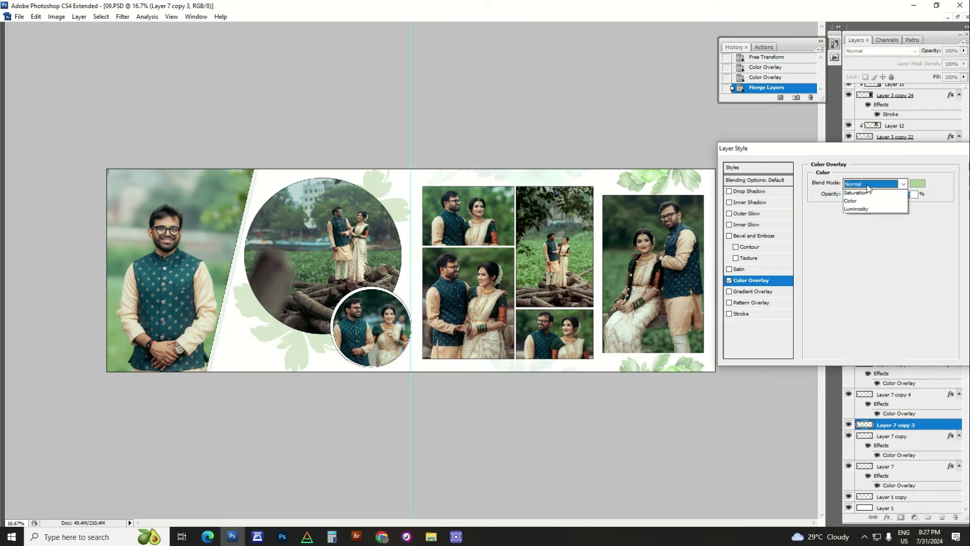
scroll(868, 188, "down", 8)
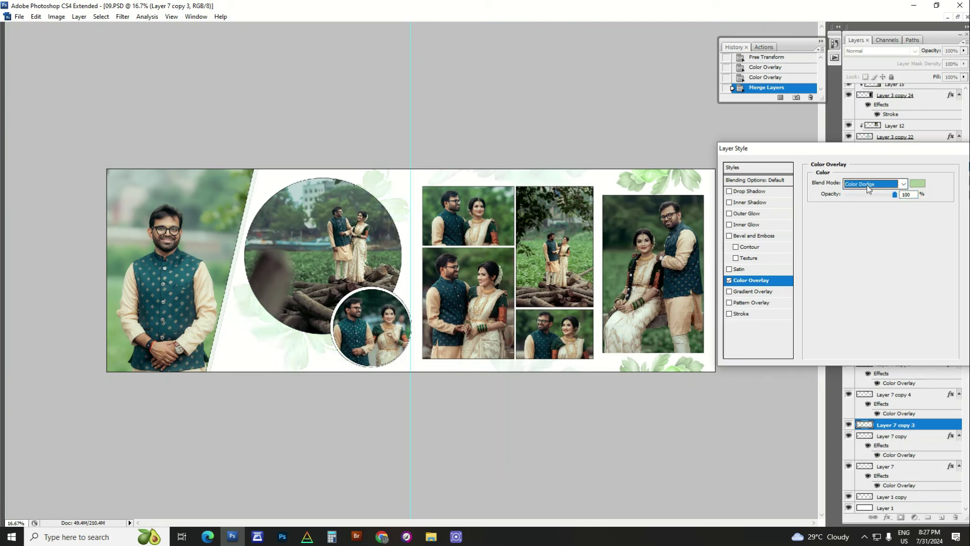
scroll(867, 188, "down", 5)
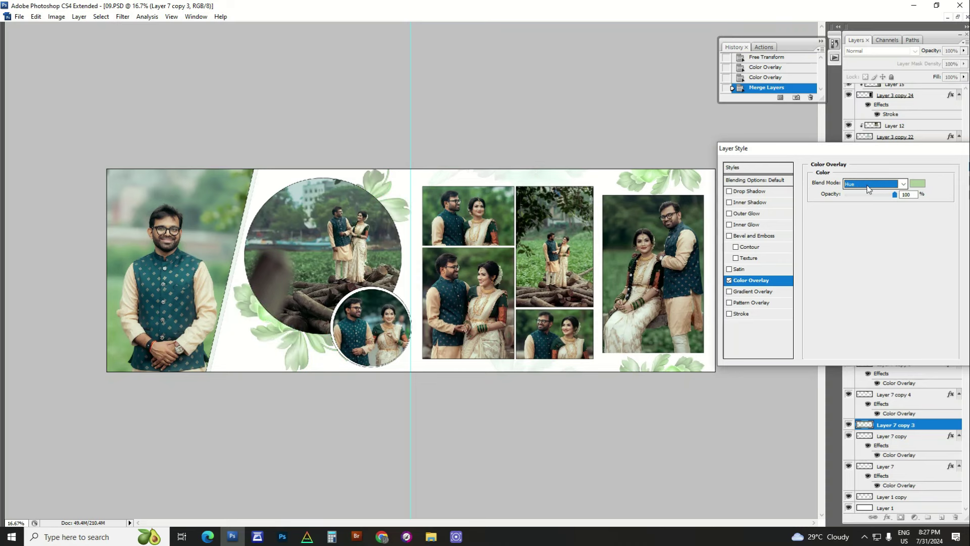
key("Return")
Step: Check the recolored spread and compare the flowers with an earlier history state
key("ctrl+minus")
key("ctrl+minus")
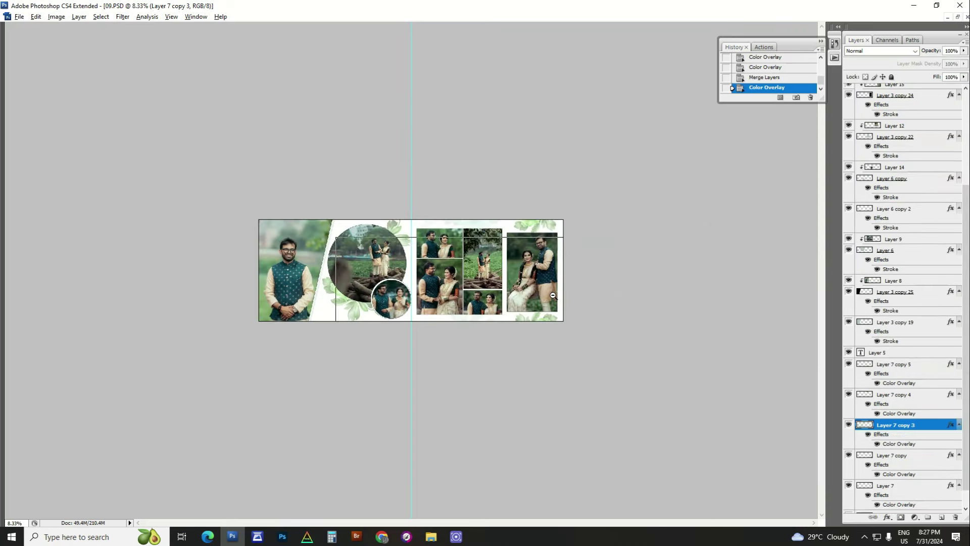
key("ctrl+plus")
key("ctrl+plus")
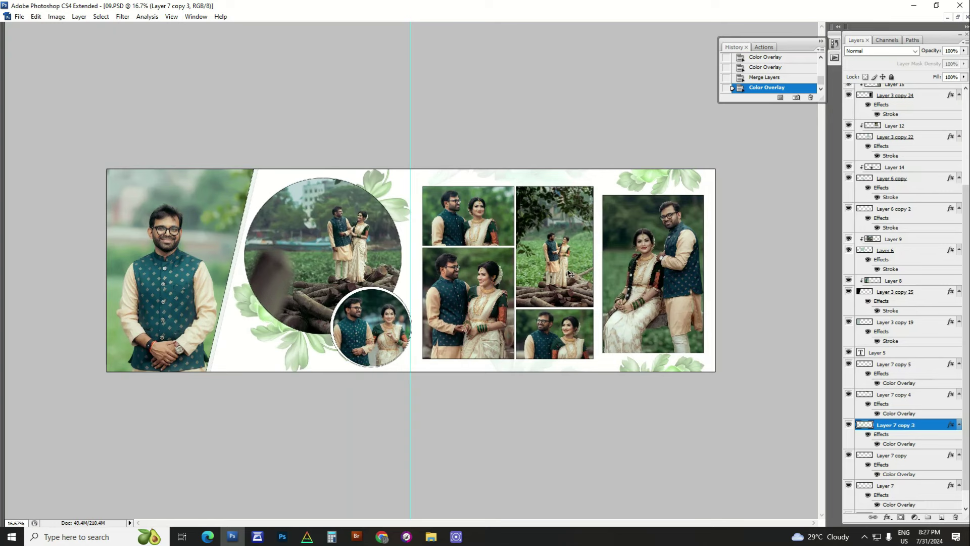
key("ctrl+0")
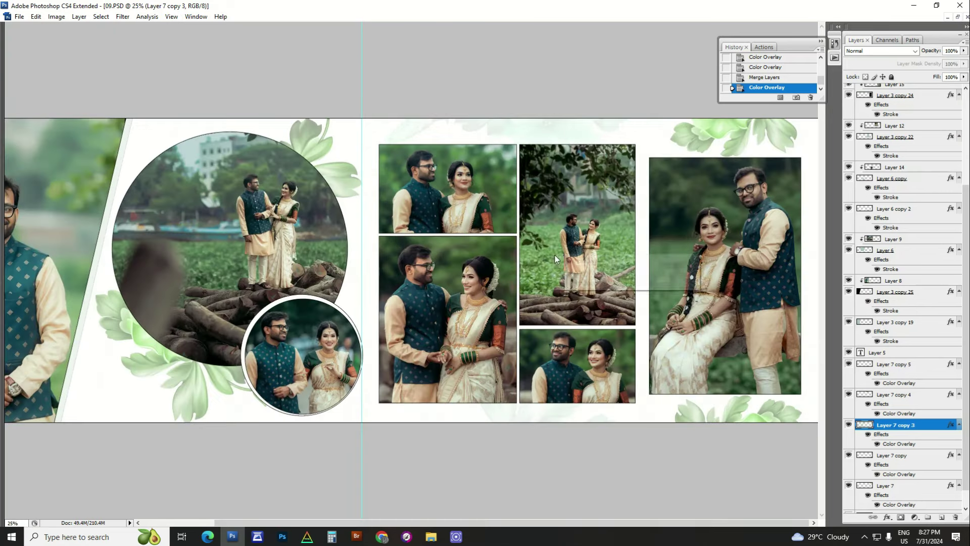
left_click(753, 58)
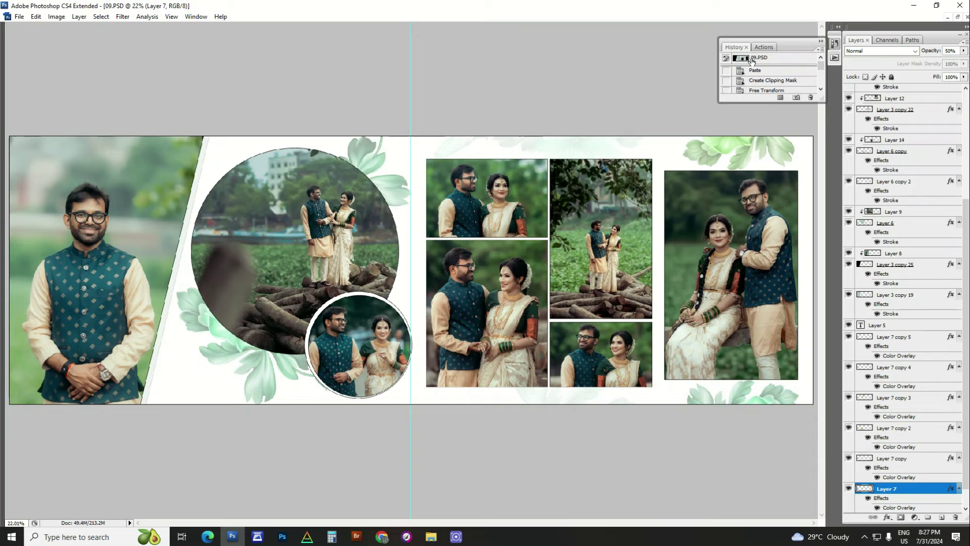
left_click(753, 57)
key("ctrl+z")
key("ctrl+z")
key("ctrl+z")
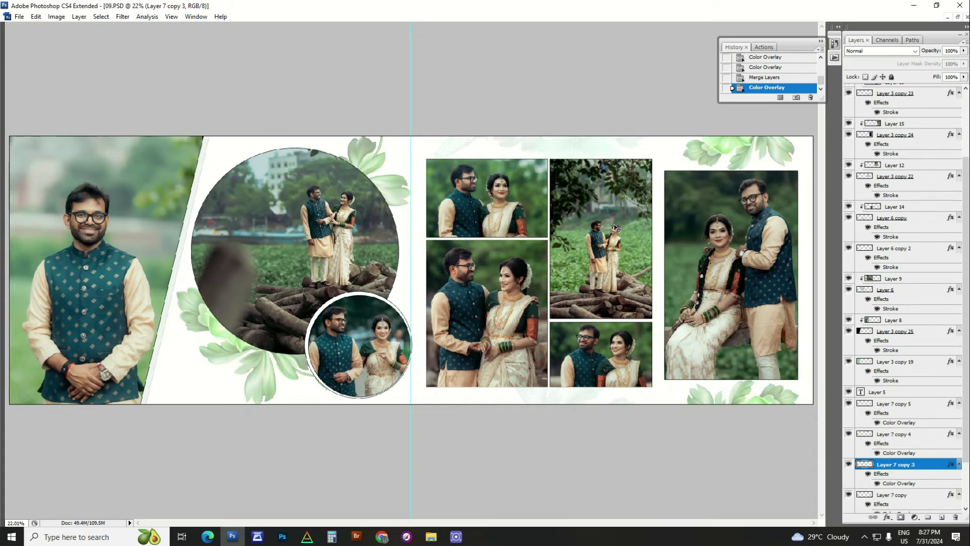
key("ctrl+minus")
key("ctrl+minus")
key("ctrl+z")
key("ctrl+z")
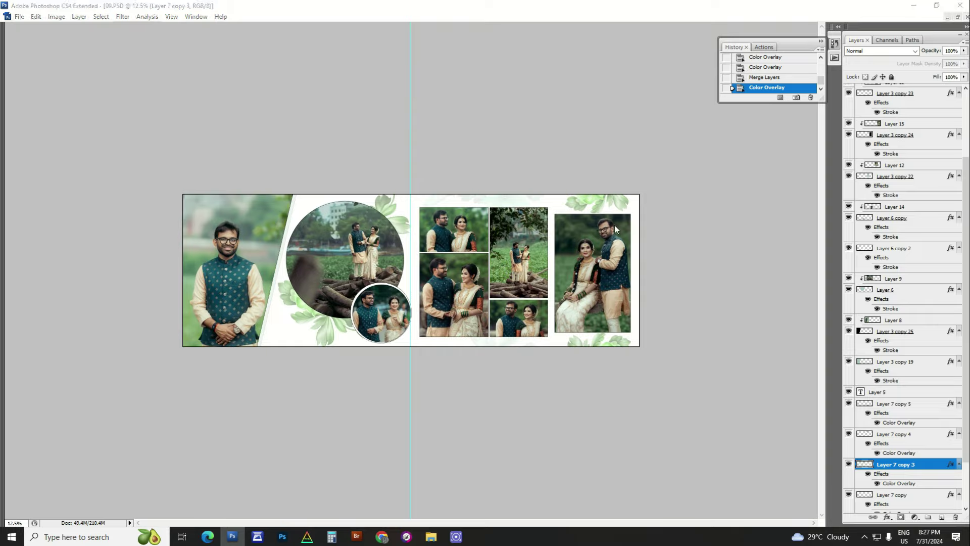
Step: Close template 09 without saving and open template 15.PSD from the 12x36 folder
key("ctrl+w")
key("n")
key("alt+Tab")
key("alt+Tab")
key("alt+Tab")
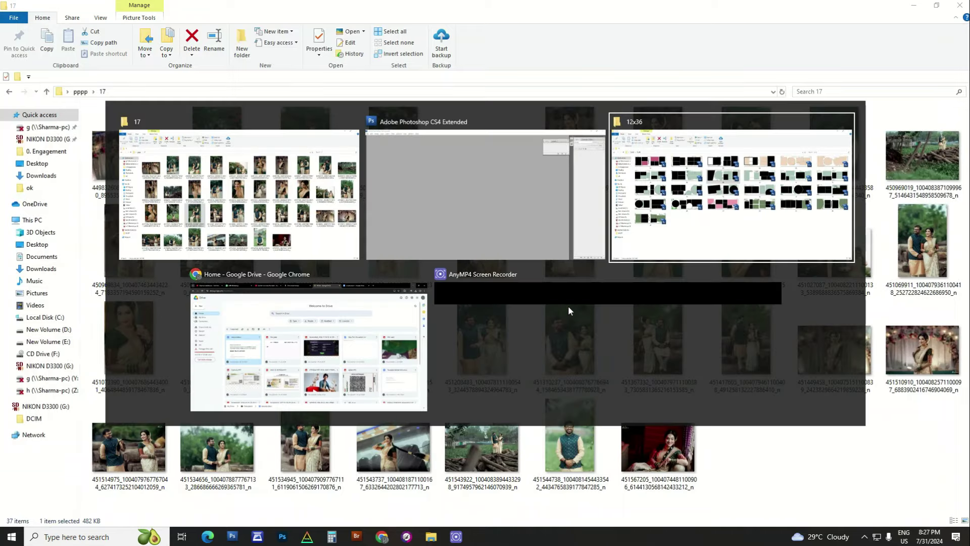
left_click_drag(461, 252, 471, 280)
left_click_drag(480, 242, 475, 260)
key("alt+Tab")
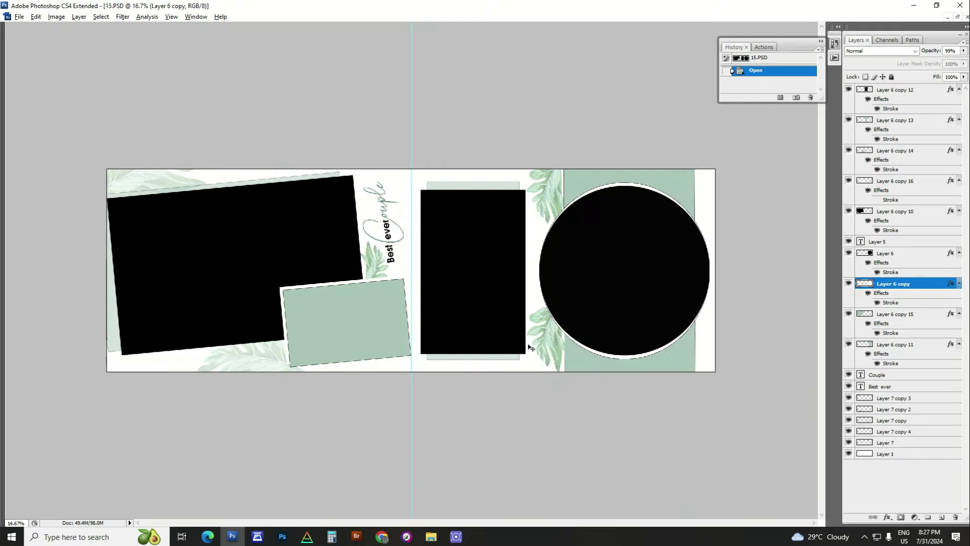
Step: Look through the couple photos in folder 17 for a picture that suits the large tilted frame
mouse_move(432, 539)
left_click(507, 493)
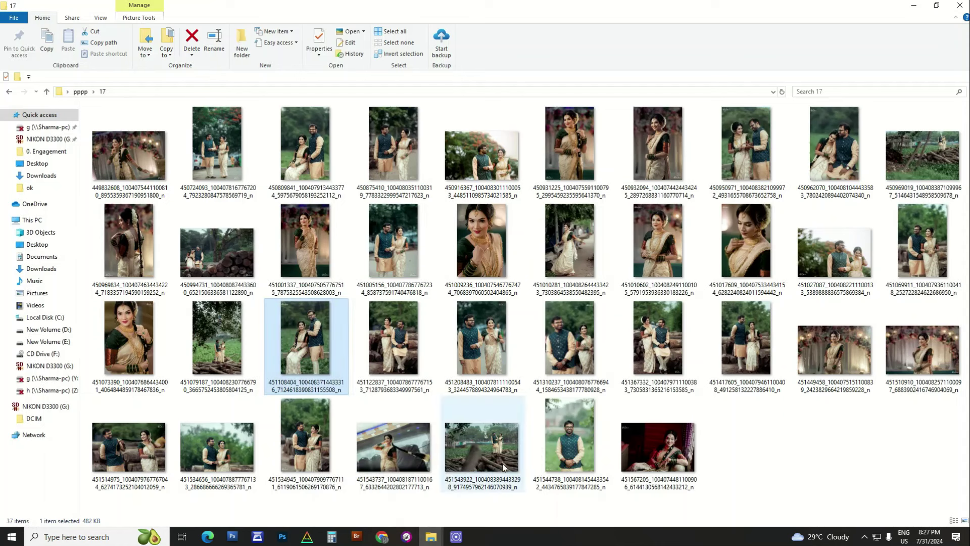
left_click(570, 349)
key("alt+Tab")
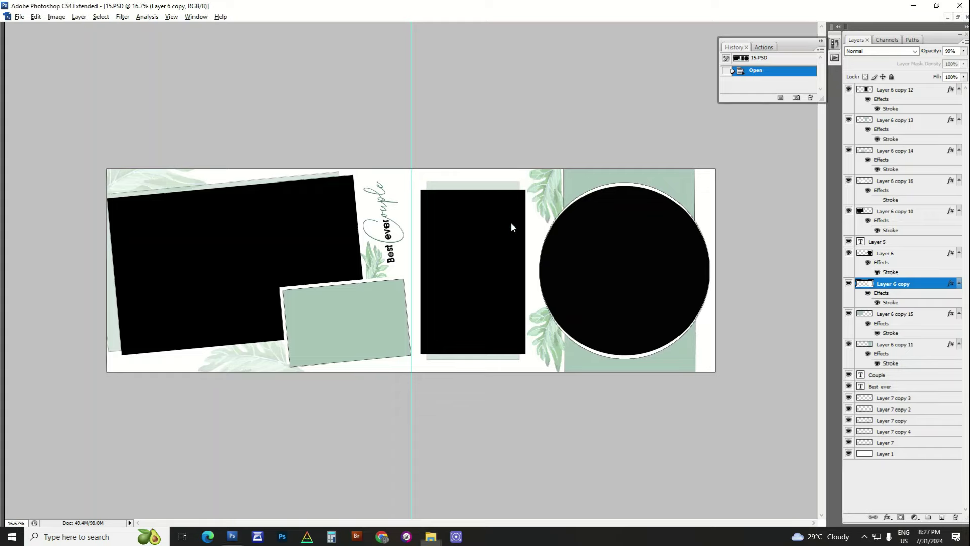
left_click_drag(422, 263, 425, 265)
key("ctrl+Tab")
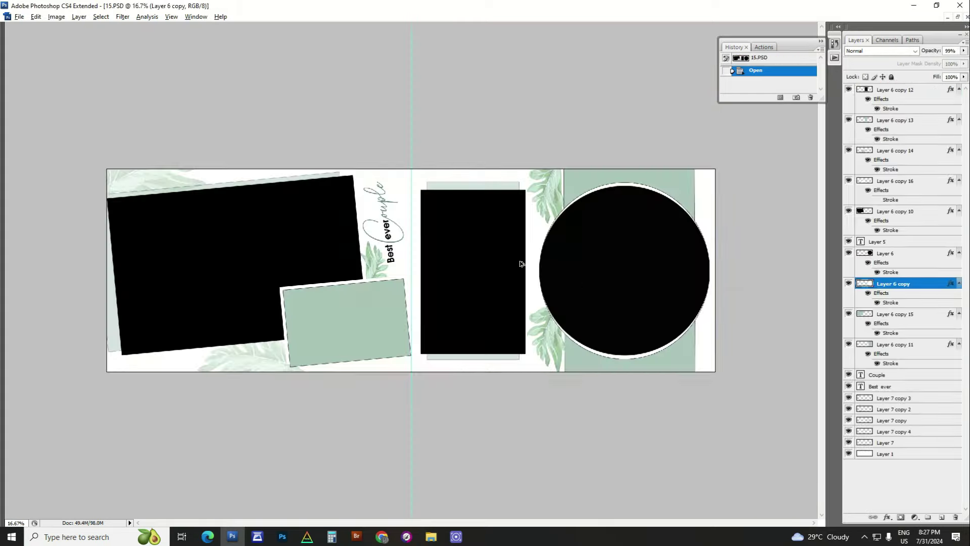
key("alt+Tab")
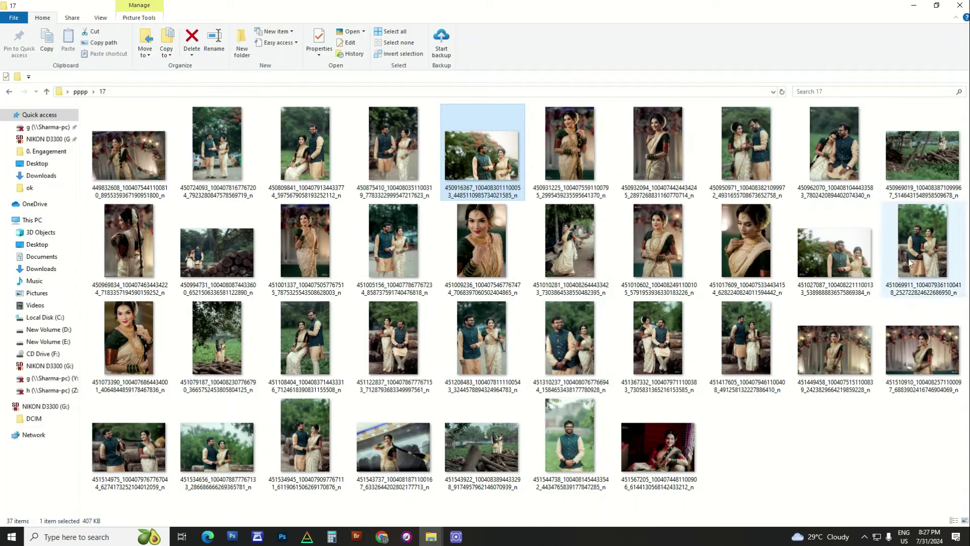
Step: Paste the photo of the couple seated by the logs into the large tilted frame, clip it, and rotate and scale it to fit
left_click_drag(225, 273, 370, 301)
key("ctrl+c")
key("ctrl+Tab")
right_click(280, 258)
left_click(309, 264)
key("ctrl+v")
left_click_drag(415, 271, 291, 270)
left_click_drag(371, 212, 411, 186)
left_click_drag(369, 222, 327, 205)
mouse_move(404, 252)
left_mouse_down()
mouse_move(423, 208)
mouse_move(414, 266)
left_mouse_up()
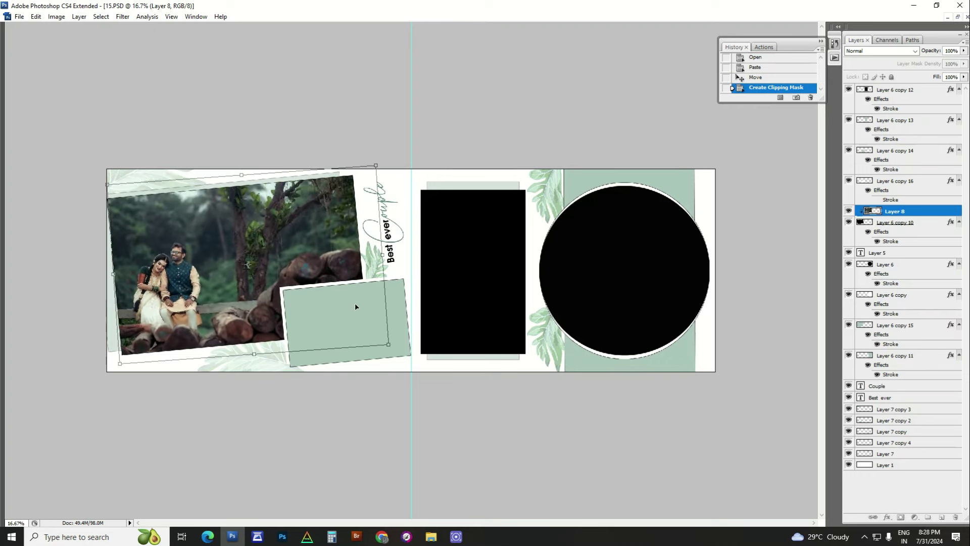
key("Return")
Step: Select the small tilted frame's layer and open the photo of the couple walking arm in arm from folder 17
key("ctrl+plus")
left_click_drag(321, 291, 371, 291)
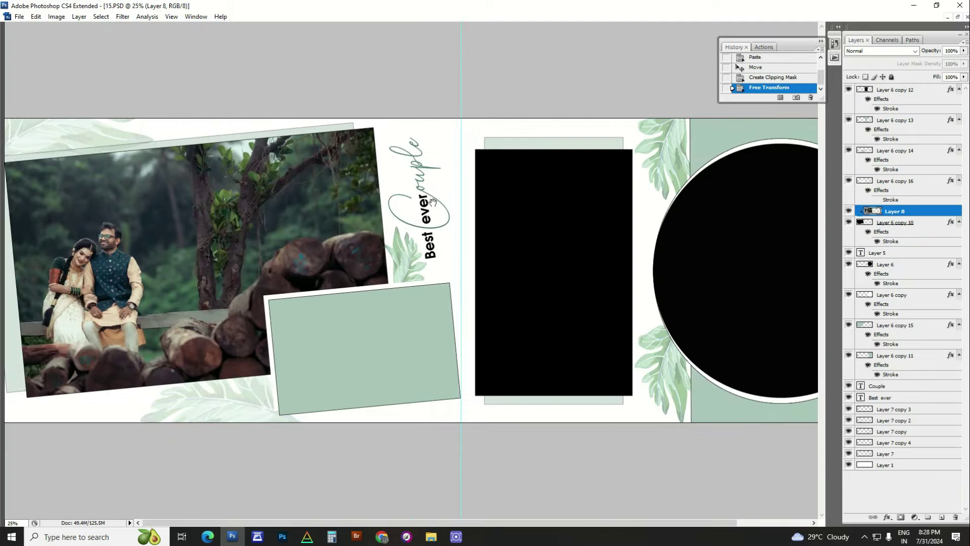
right_click(430, 201)
left_click(456, 212)
key("alt+Tab")
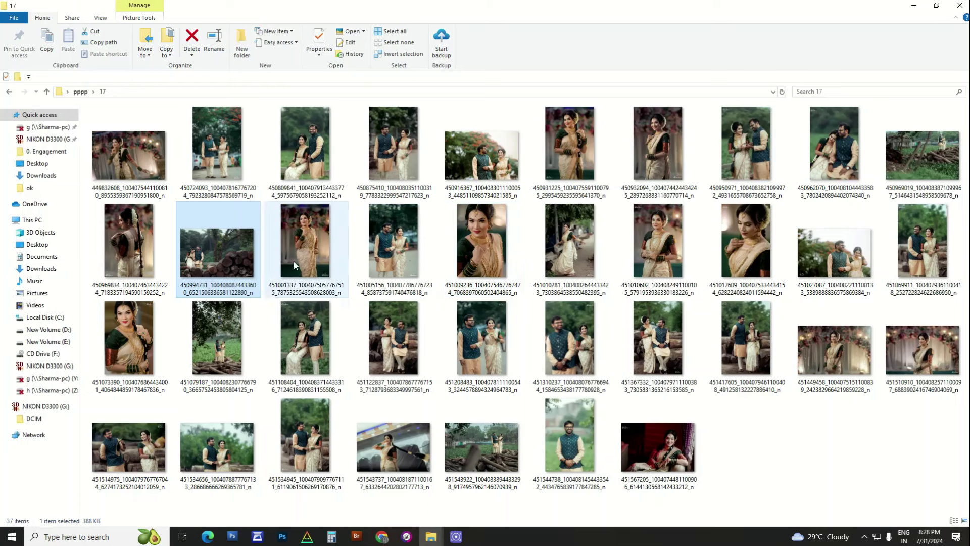
left_click(323, 332)
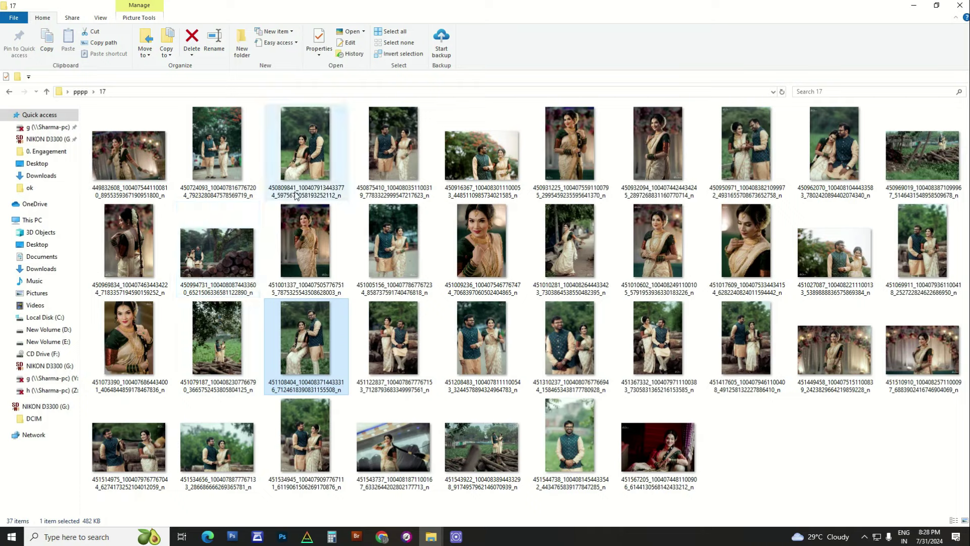
double_click(394, 147)
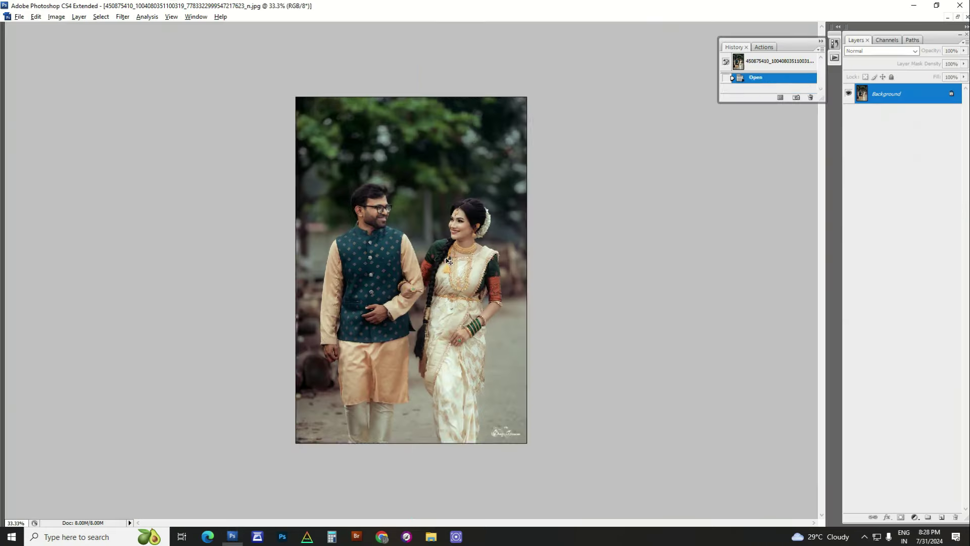
Step: Copy the walking-couple photo into the small tilted frame, clip it, and rotate and position it around the couple's upper bodies
key("ctrl+c")
key("ctrl+w")
key("ctrl+v")
key("ctrl+alt+g")
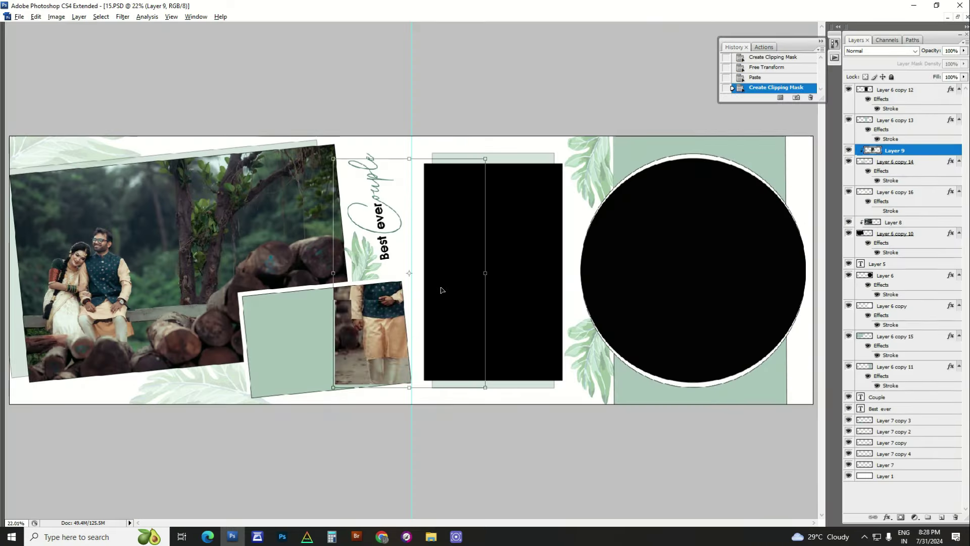
left_click_drag(474, 334, 484, 313)
left_click_drag(379, 251, 399, 215)
left_click_drag(462, 245, 457, 239)
left_click_drag(376, 270, 379, 274)
key("Return")
Step: Copy the photo of the bride leaning on the groom's shoulder onto the large circle (Layer 6) and clip it
right_click(491, 258)
left_click(499, 261)
key("alt+Tab")
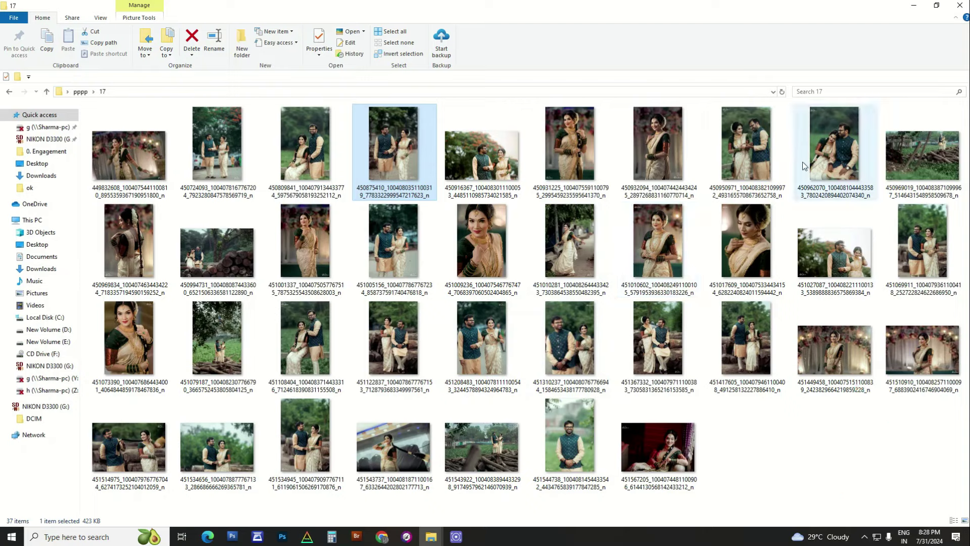
double_click(834, 152)
key("ctrl+a")
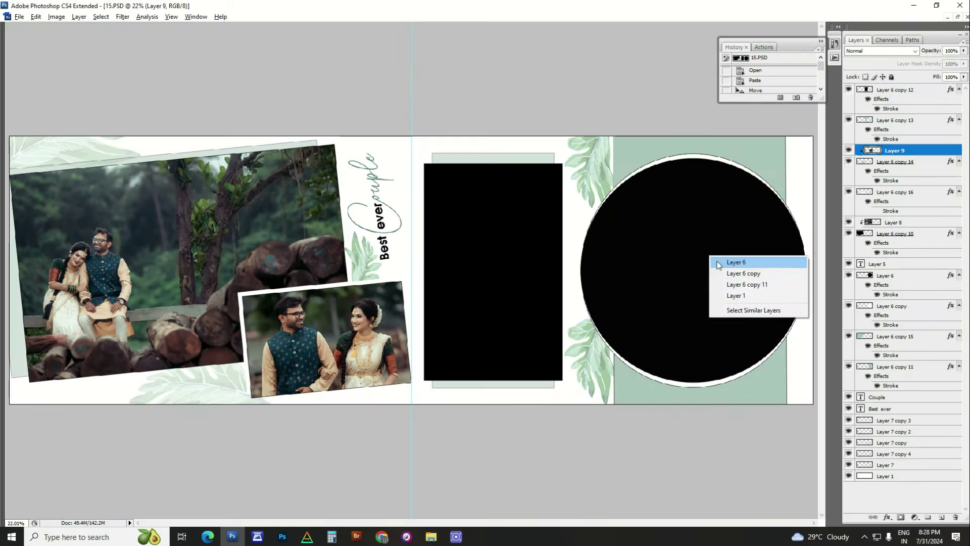
key("ctrl+v")
left_click_drag(491, 281, 727, 282)
key("ctrl+alt+g")
Step: Enlarge the clipped photo to fill the large circle and nudge it right to center the couple
left_click_drag(729, 156, 773, 92)
left_click_drag(680, 212, 711, 213)
key("Return")
key("shift+Right")
key("shift+Right")
key("shift+Right")
key("shift+Right")
key("shift+Right")
key("shift+Right")
key("shift+Right")
key("shift+Right")
key("shift+Right")
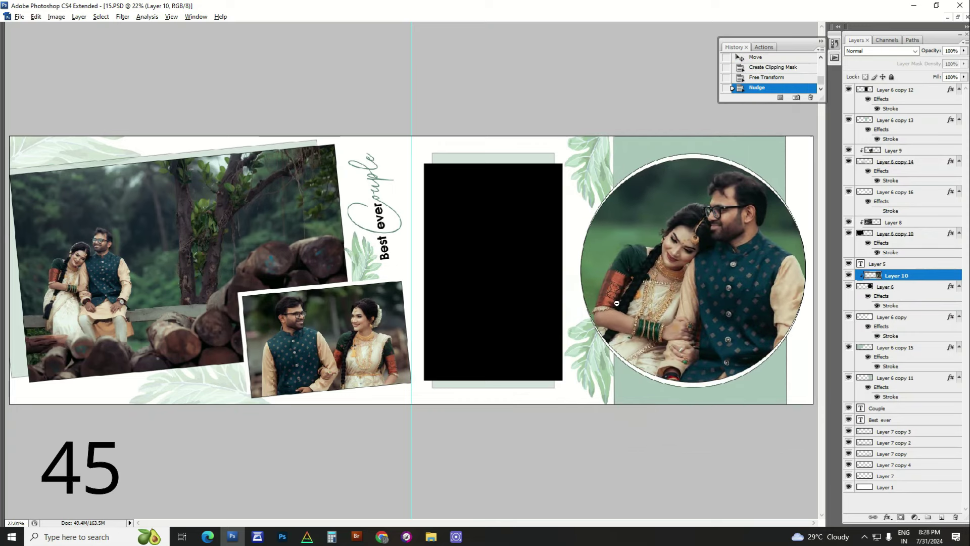
Step: Choose the photo of the standing bride beside the seated groom from folder 17 for the remaining tall black frame
left_click(616, 303, "alt")
right_click(642, 265)
key("alt+Tab")
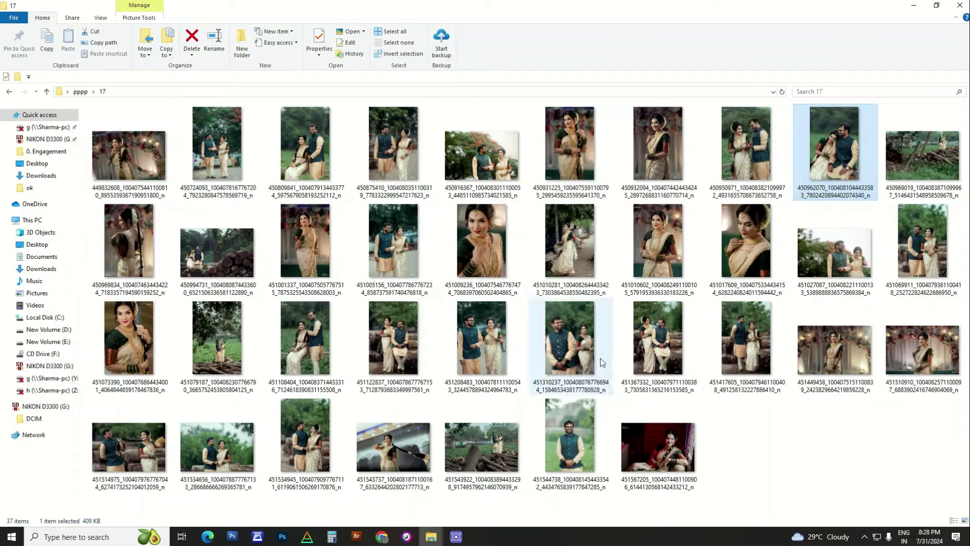
left_click(943, 245)
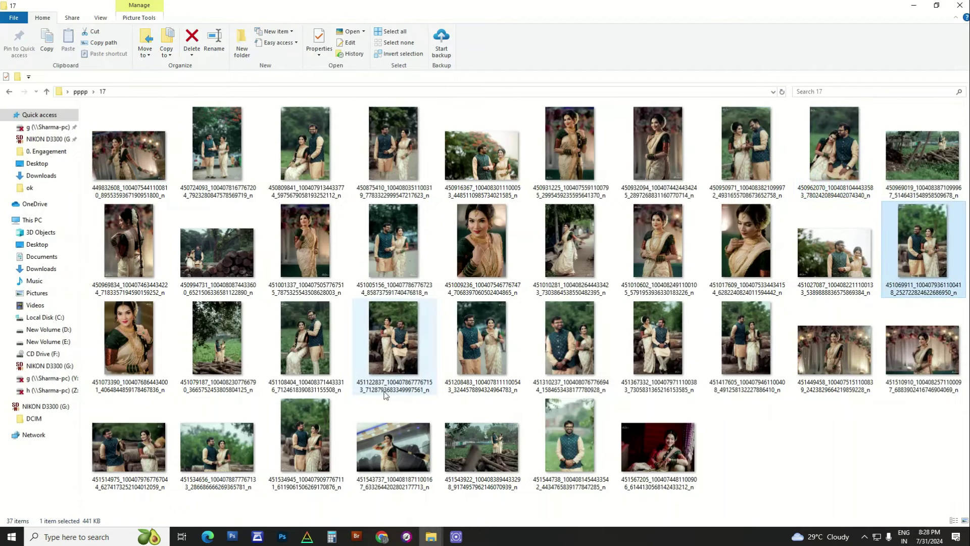
left_click(304, 437)
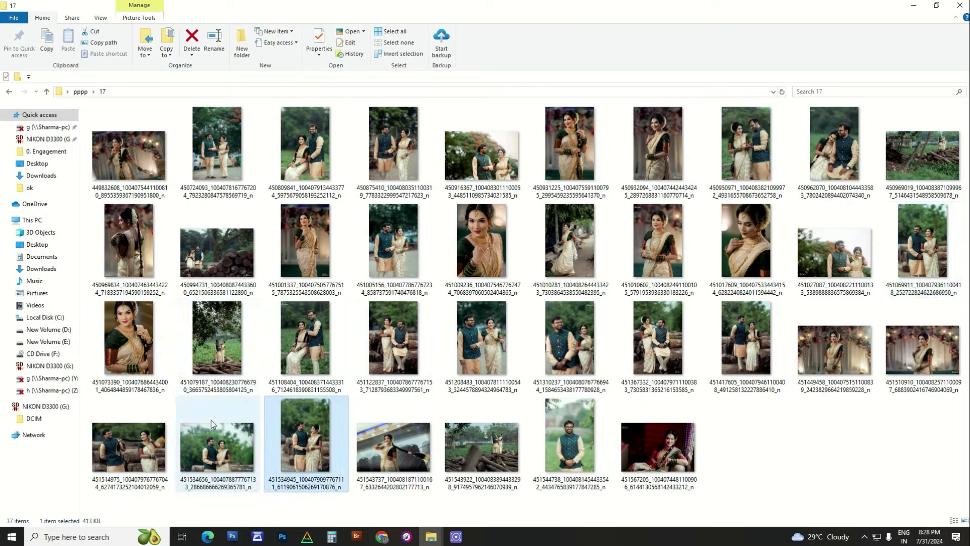
left_click(220, 340)
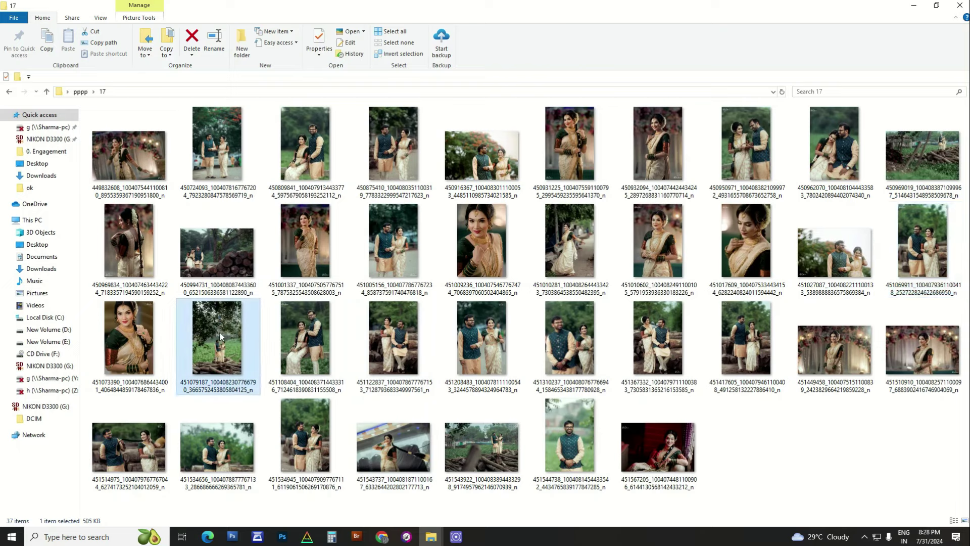
left_click_drag(701, 344, 470, 310)
key("alt+Tab")
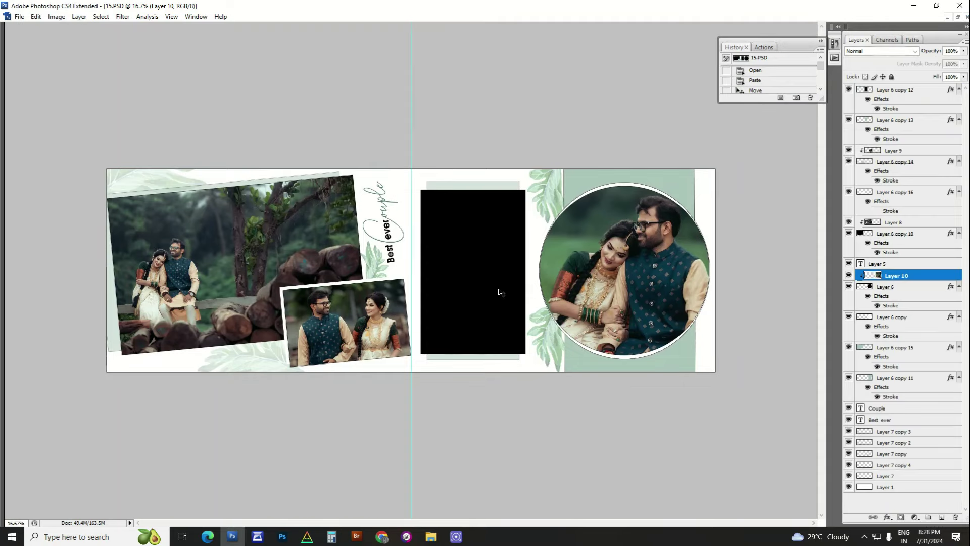
Step: Paste the standing-bride and seated-groom photo into the tall black frame (Layer 6 copy 12), clip it, and position it to fill the frame
right_click(493, 266)
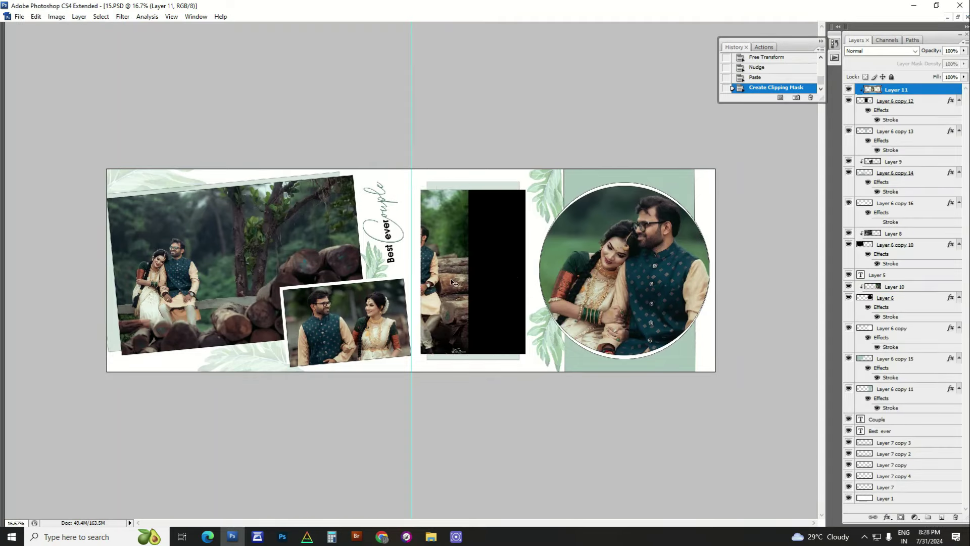
key("ctrl+t")
left_click_drag(434, 272, 502, 266)
Step: Inspect the filled template 15 spread up close and as a whole
key("ctrl+plus")
key("ctrl+plus")
key("ctrl+minus")
key("ctrl+minus")
key("ctrl+minus")
key("ctrl+minus")
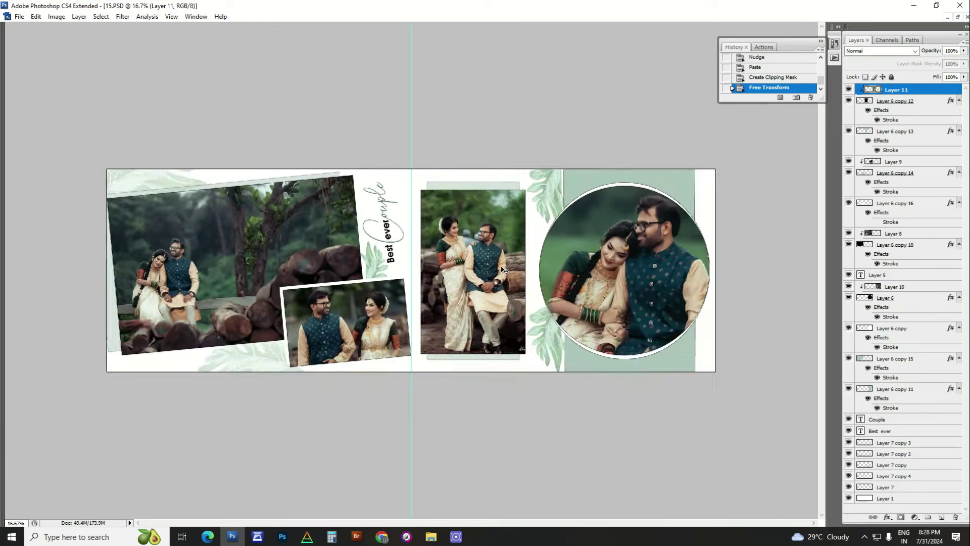
key("ctrl+plus")
key("ctrl+plus")
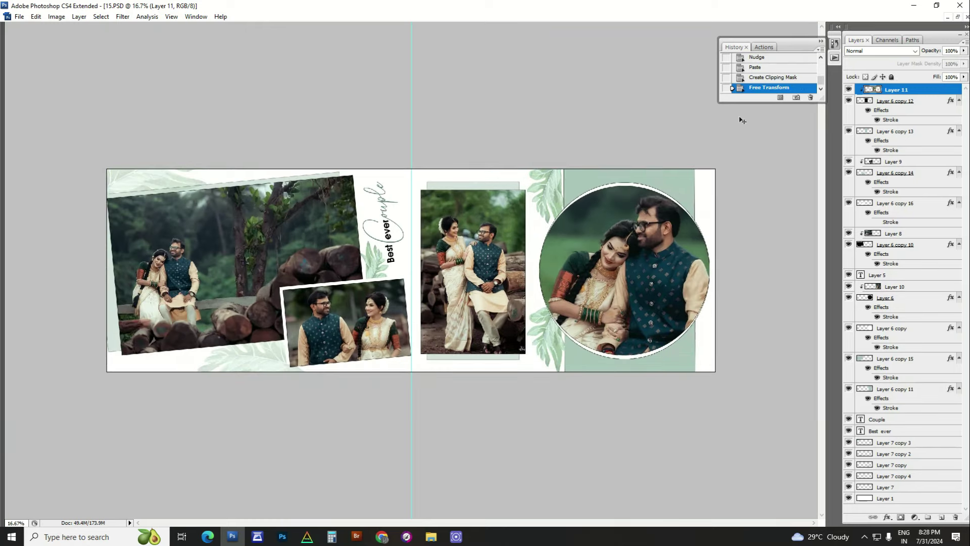